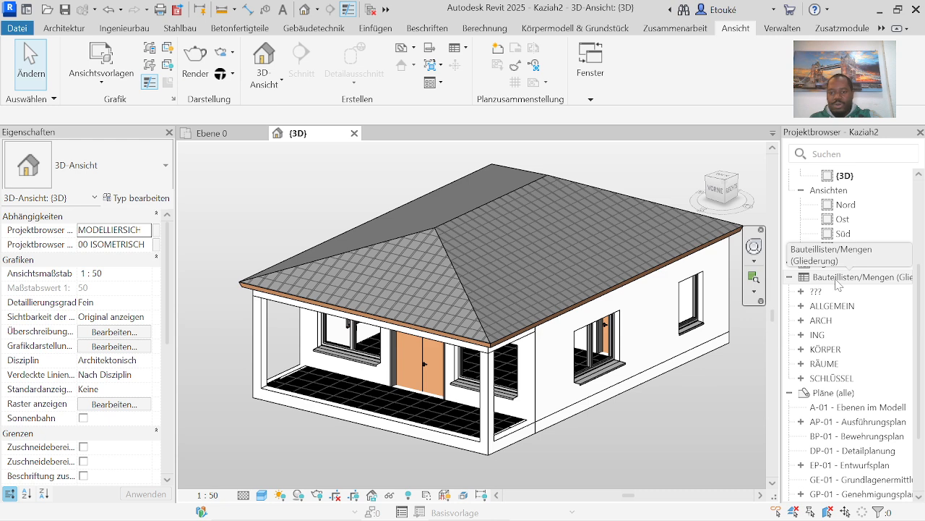
pyautogui.rightClick(840, 282)
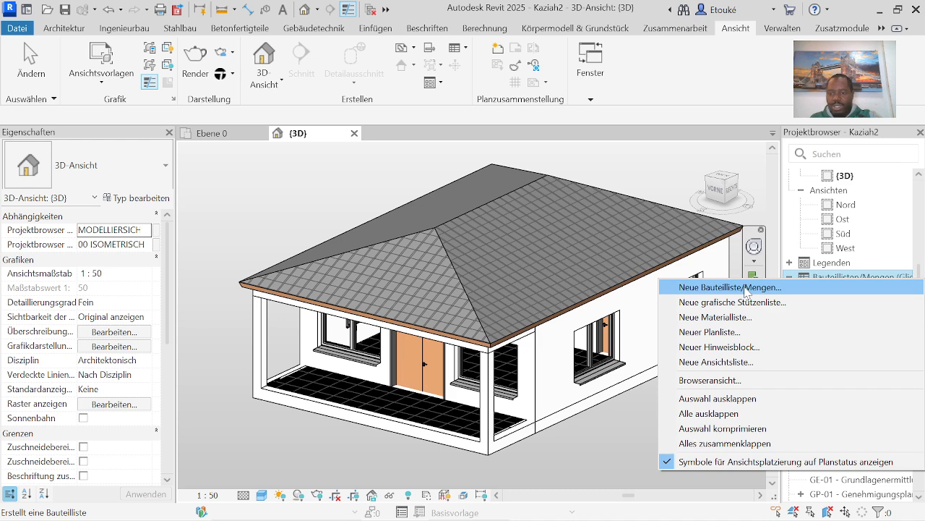
pyautogui.click(745, 288)
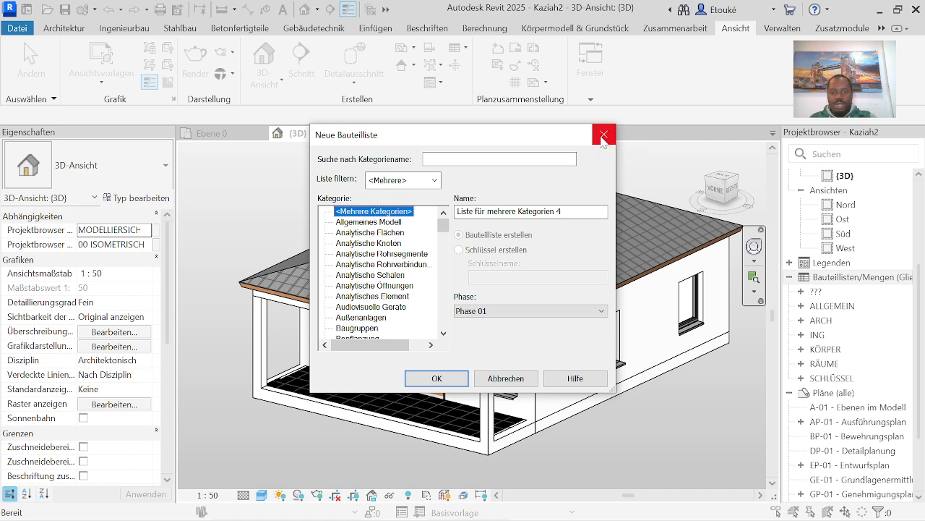
pyautogui.click(604, 136)
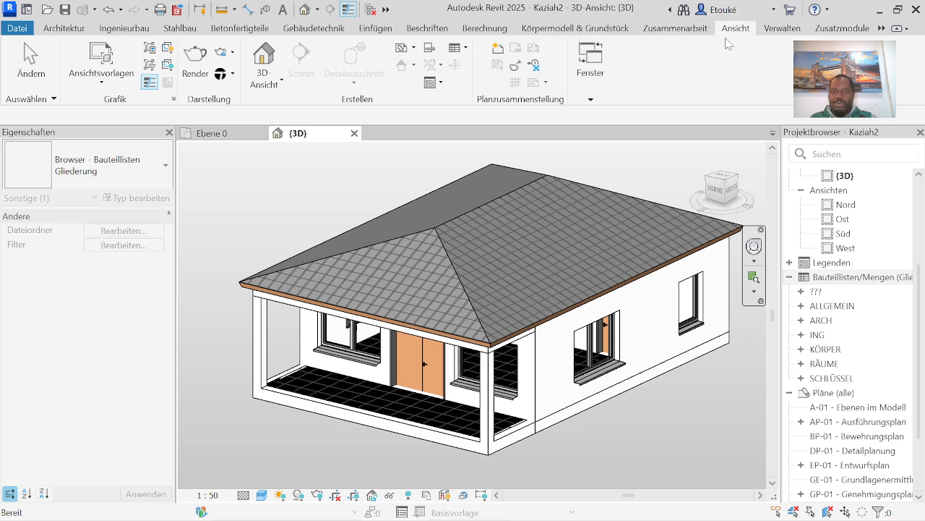
# Start a new Bauteilliste/Mengen schedule and limit its category filter to the disciplines Architektur and Rohre.
pyautogui.click(467, 48)
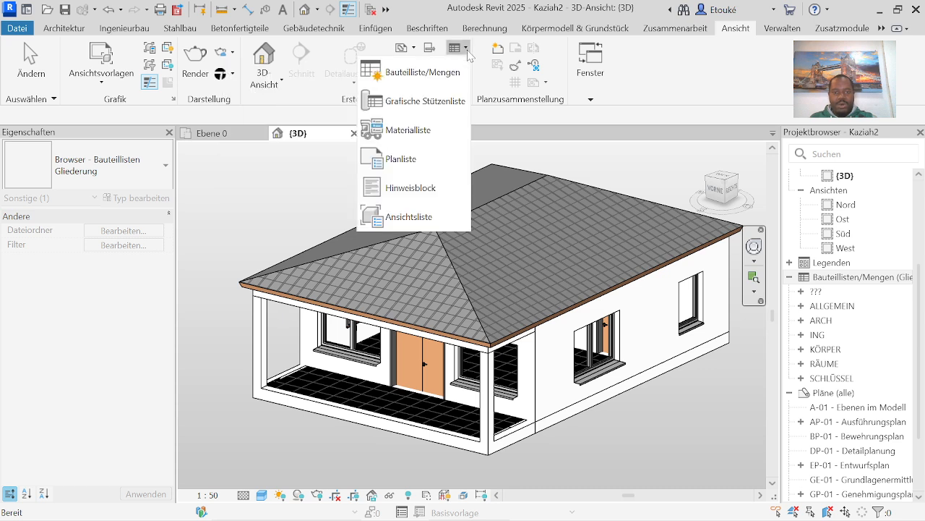
pyautogui.click(405, 77)
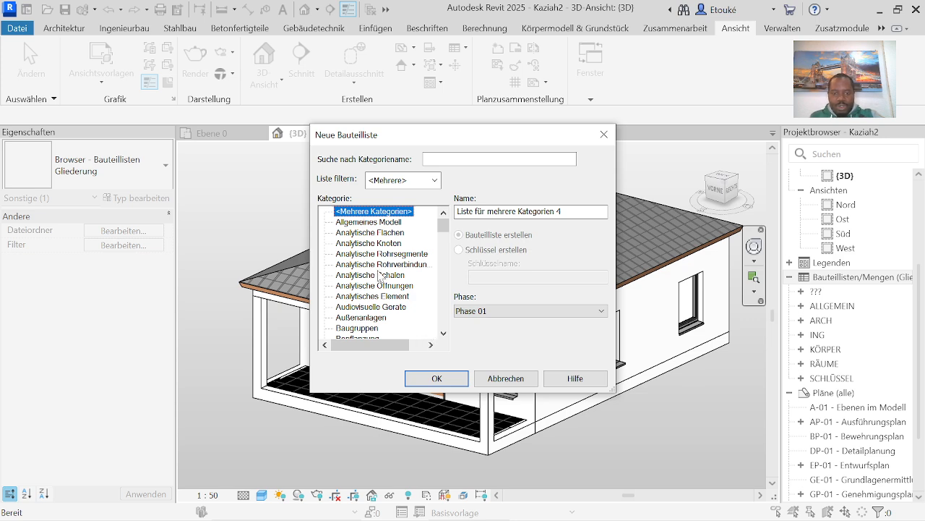
pyautogui.click(434, 180)
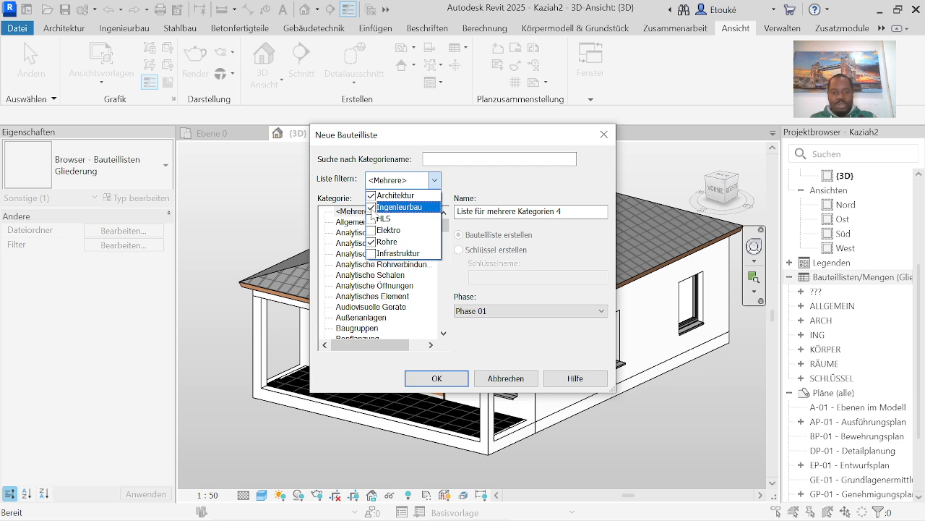
pyautogui.click(371, 209)
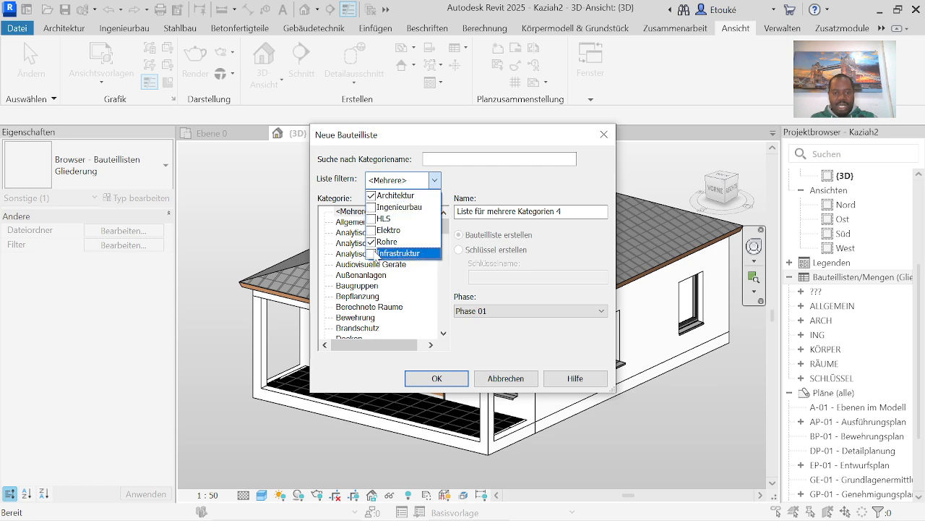
pyautogui.click(371, 242)
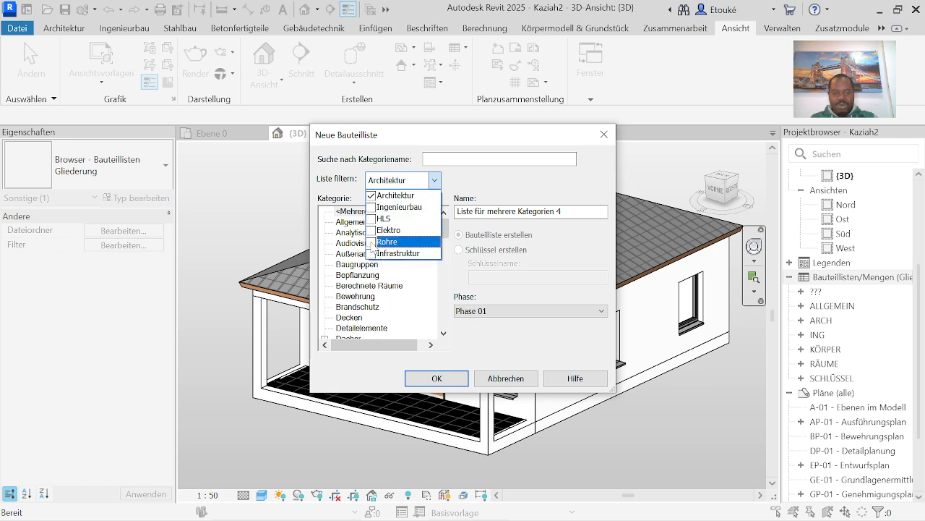
pyautogui.click(372, 243)
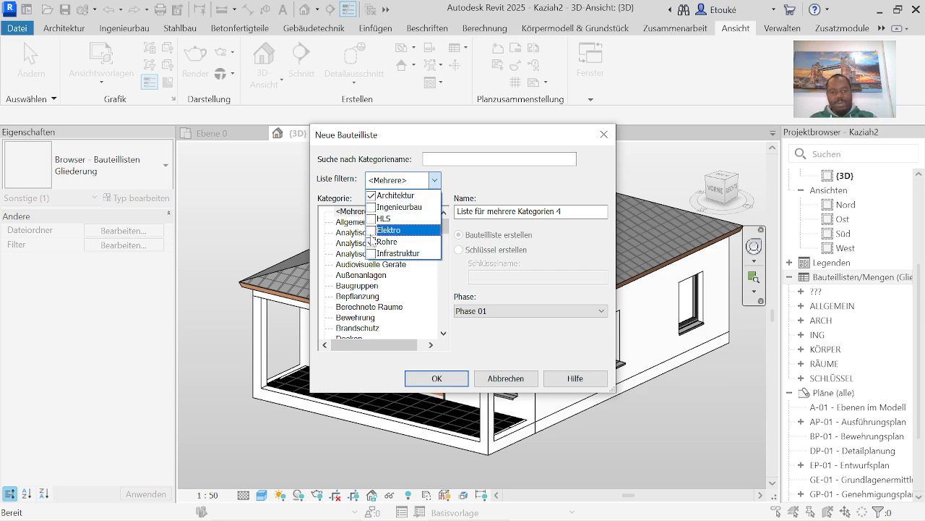
pyautogui.click(371, 241)
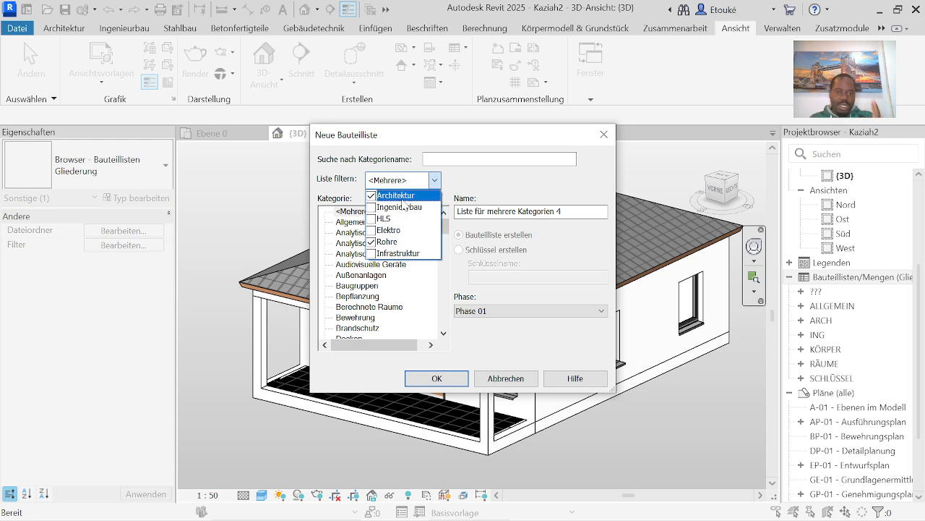
pyautogui.click(476, 180)
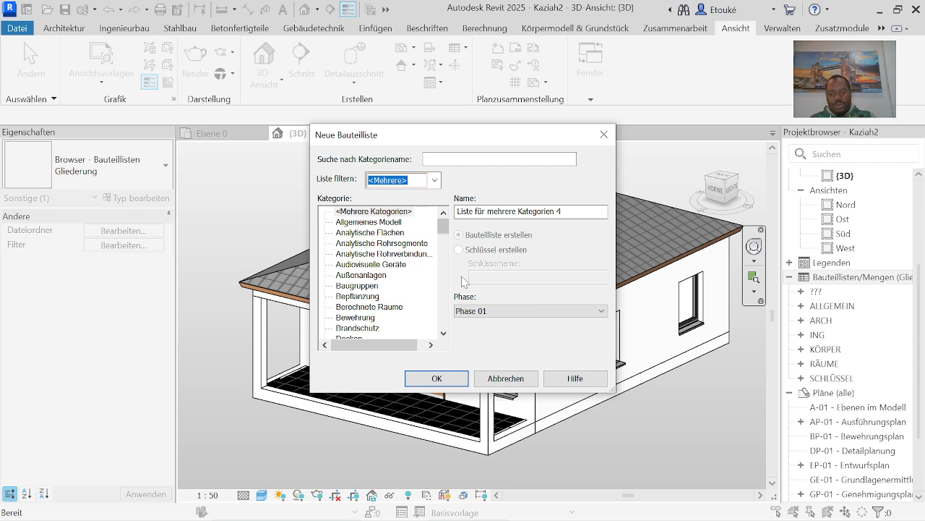
# Create the schedule for <Mehrere Kategorien> with the phase kept at Phase 01.
pyautogui.click(601, 312)
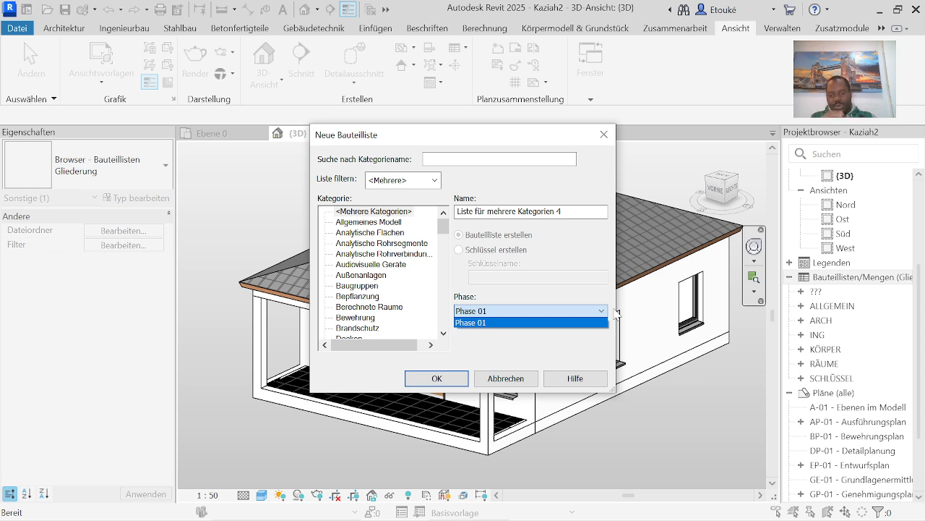
pyautogui.click(525, 338)
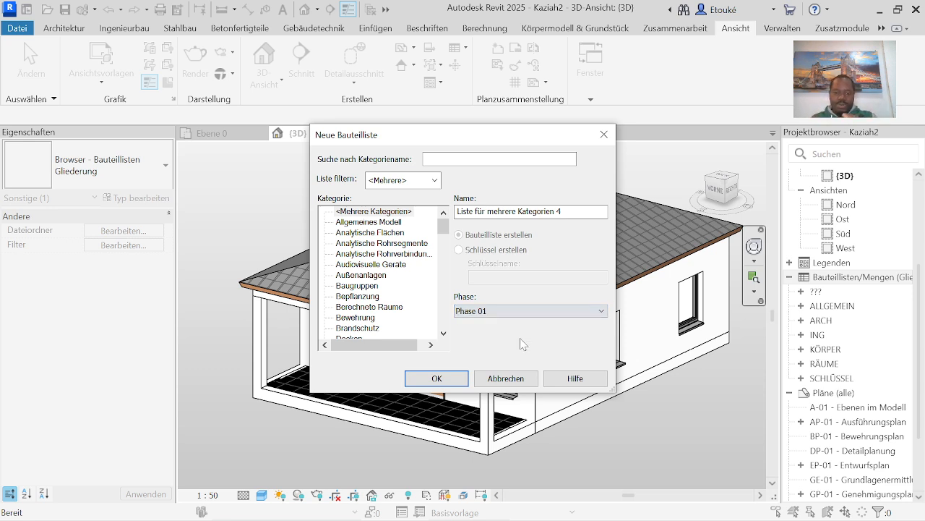
pyautogui.click(601, 313)
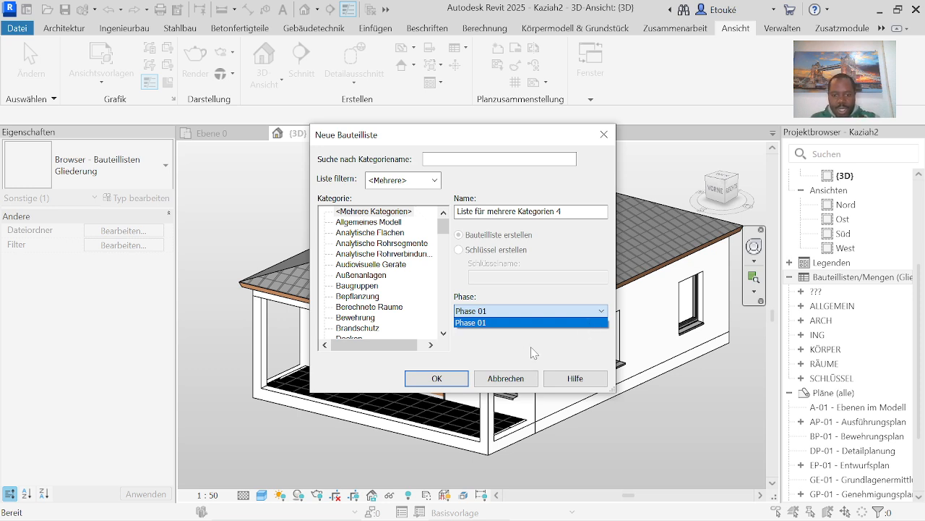
pyautogui.click(499, 346)
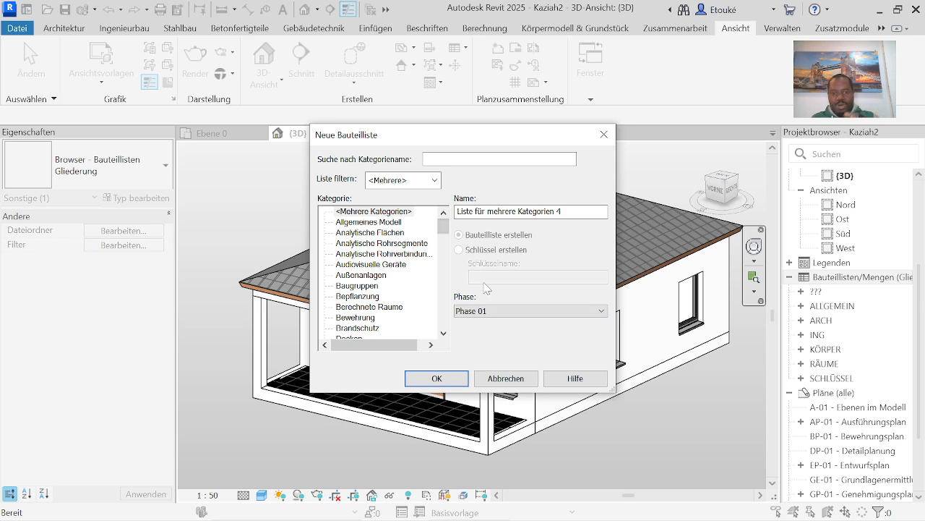
pyautogui.click(437, 379)
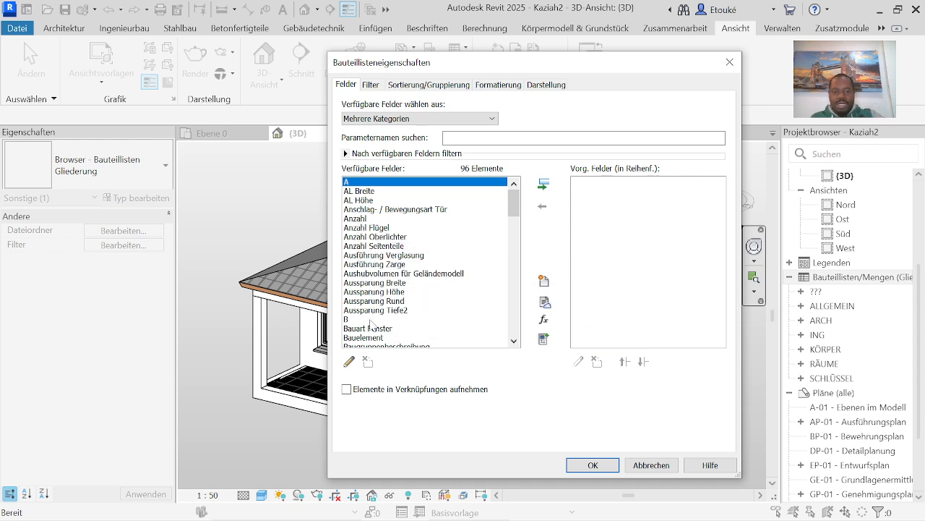
# Add the fields Anzahl, Ebene, Familie, Familie und Typ, Kategorie and Kosten to the schedule.
pyautogui.scroll(-6, 389, 291)
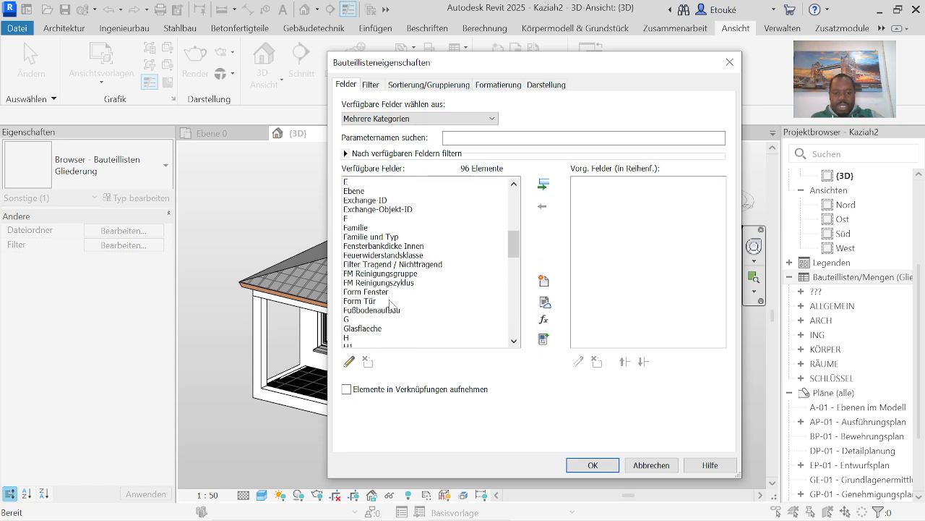
pyautogui.scroll(6, 368, 286)
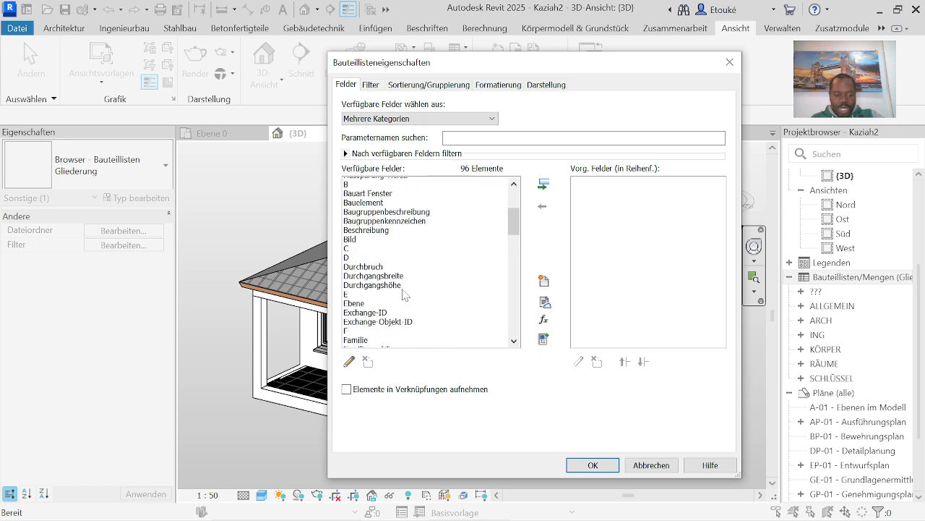
pyautogui.scroll(3, 406, 282)
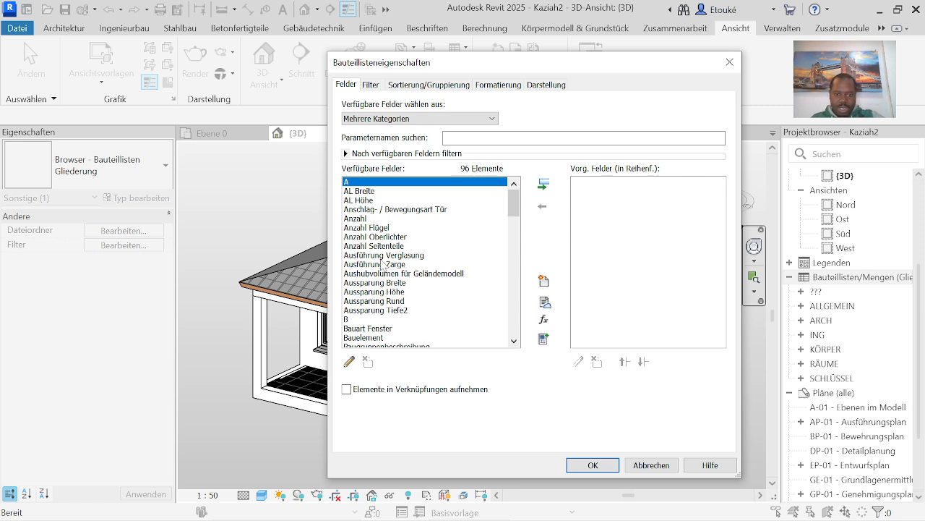
pyautogui.click(357, 220)
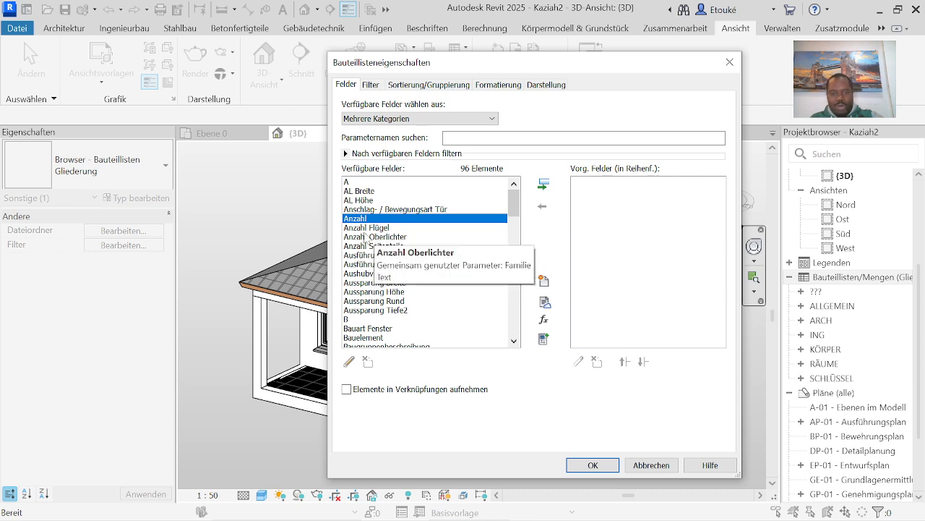
pyautogui.scroll(-1, 373, 293)
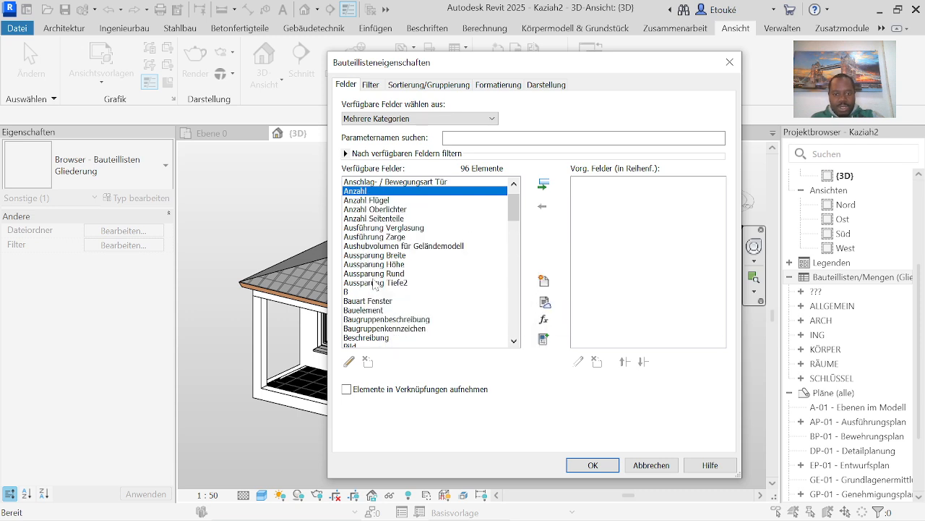
pyautogui.scroll(-1, 376, 304)
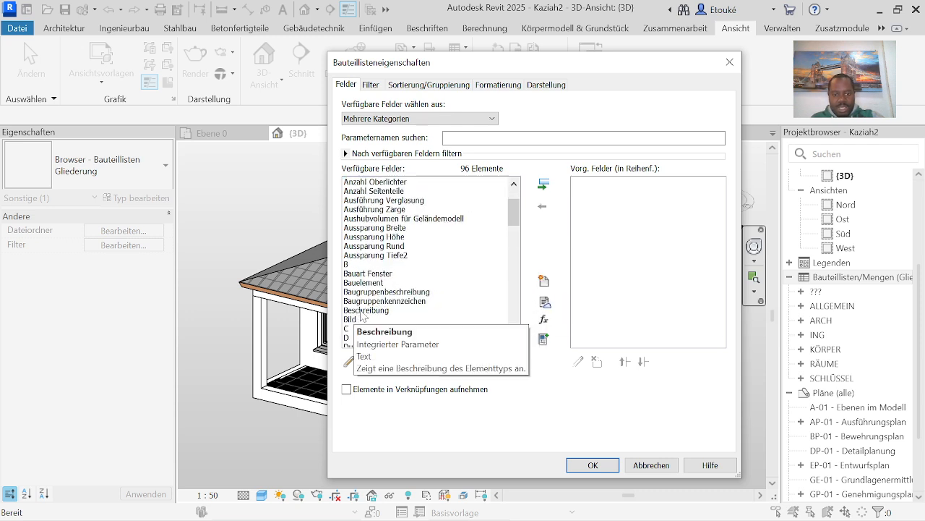
pyautogui.scroll(-2, 362, 321)
pyautogui.scroll(-4, 371, 286)
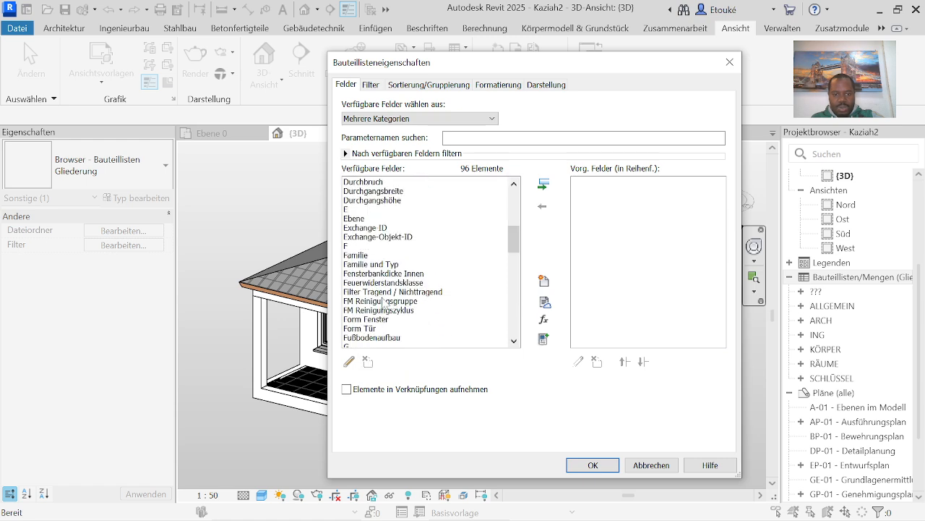
pyautogui.click(364, 256)
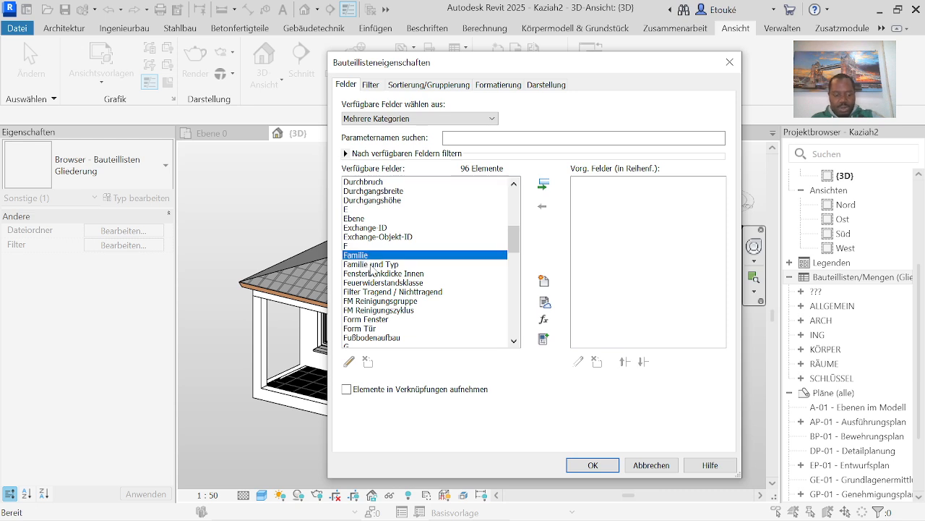
pyautogui.keyDown('ctrl'); pyautogui.click(370, 266); pyautogui.keyUp('ctrl')
pyautogui.scroll(-5, 376, 275)
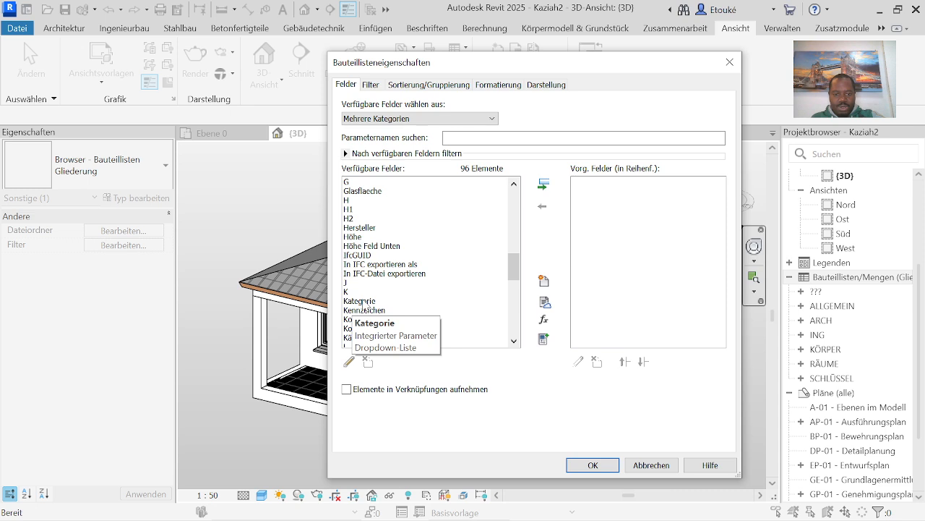
pyautogui.keyDown('ctrl'); pyautogui.click(364, 303); pyautogui.keyUp('ctrl')
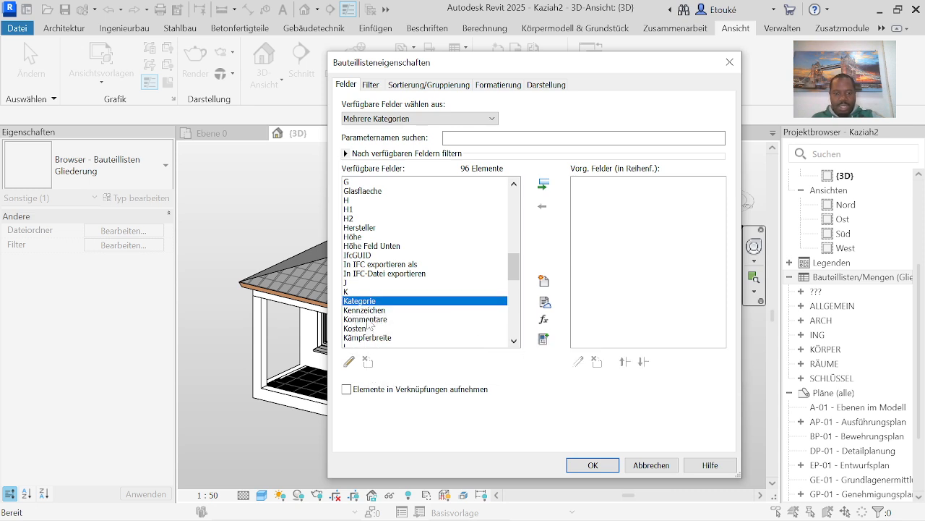
pyautogui.scroll(-1, 368, 324)
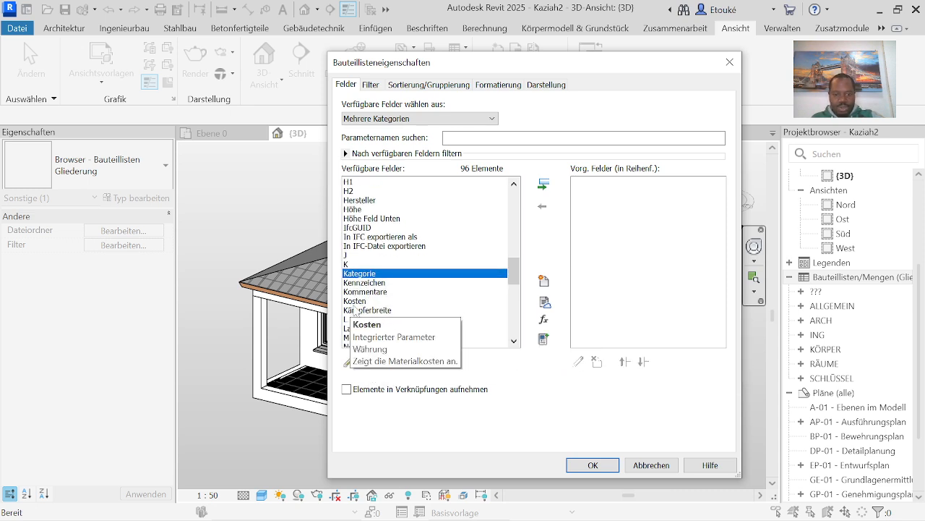
pyautogui.keyDown('ctrl'); pyautogui.click(363, 300); pyautogui.keyUp('ctrl')
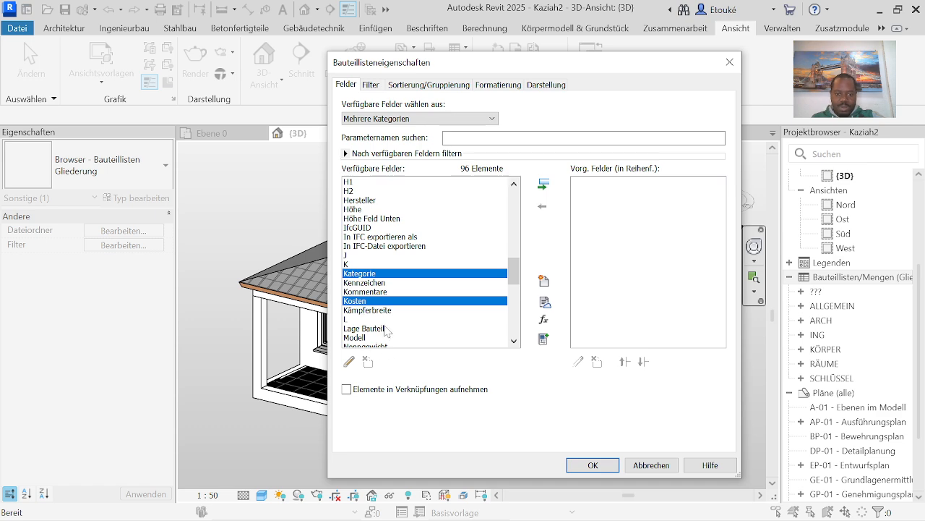
pyautogui.scroll(5, 385, 326)
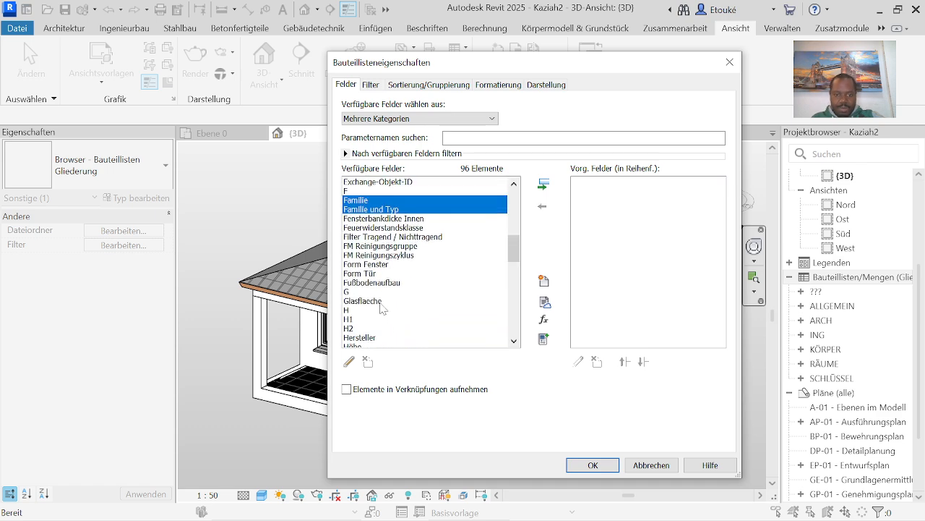
pyautogui.scroll(1, 376, 282)
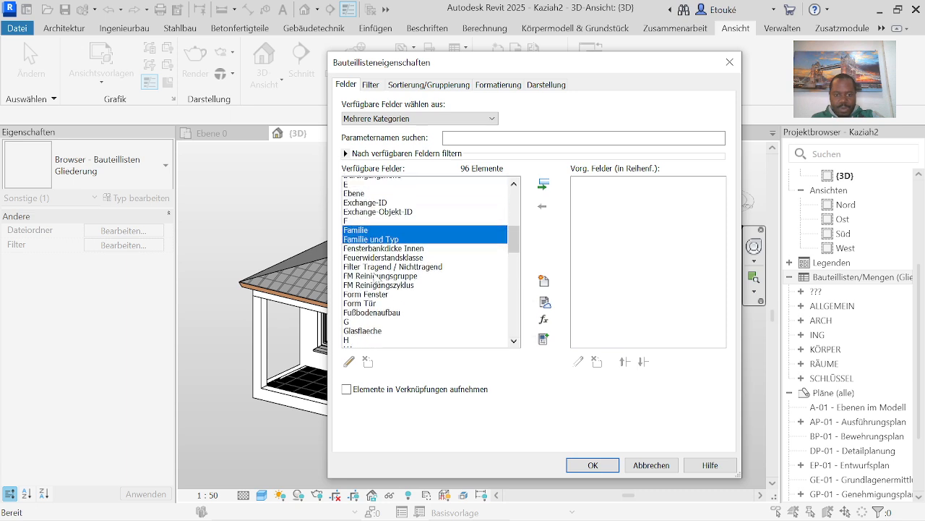
pyautogui.scroll(2, 376, 279)
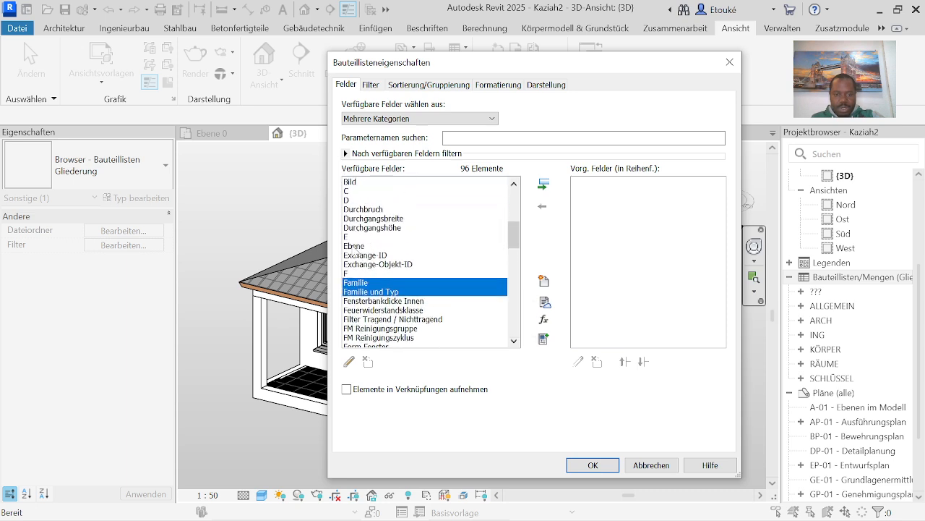
pyautogui.keyDown('ctrl'); pyautogui.click(355, 247); pyautogui.keyUp('ctrl')
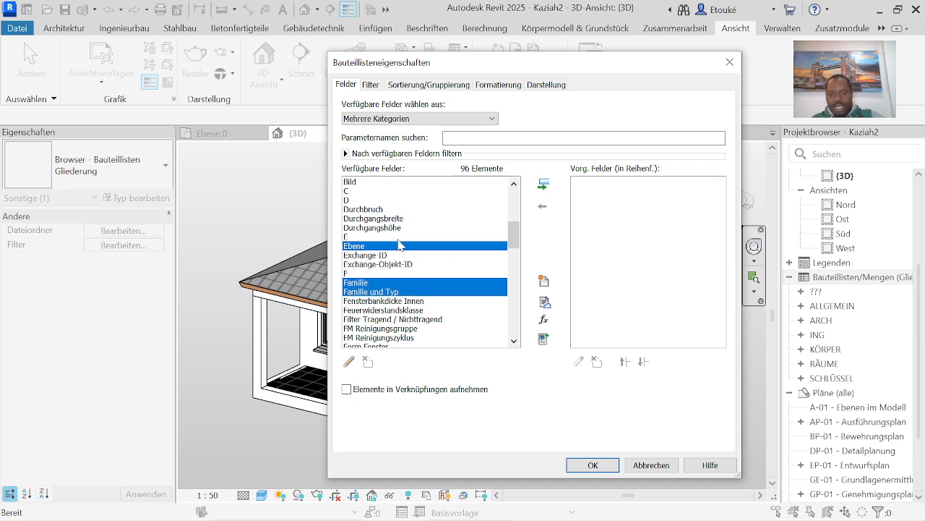
pyautogui.scroll(-2, 399, 246)
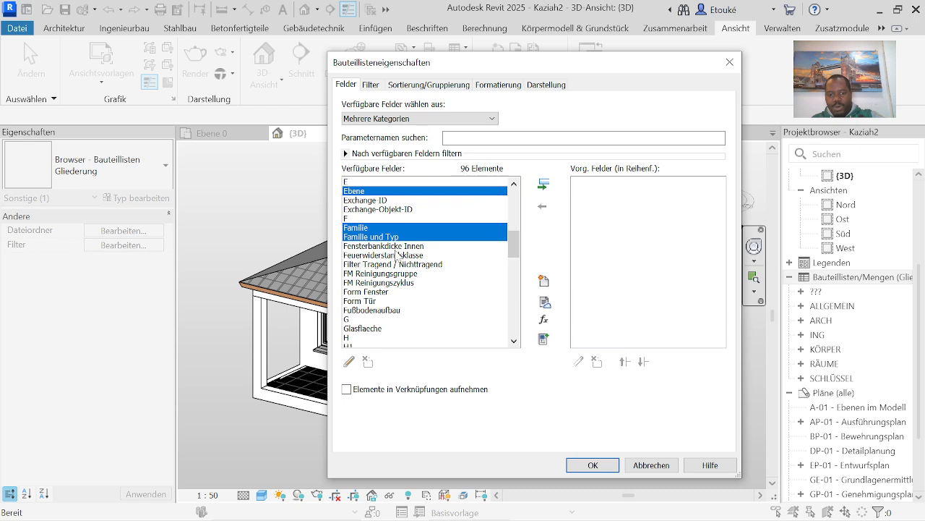
pyautogui.click(544, 185)
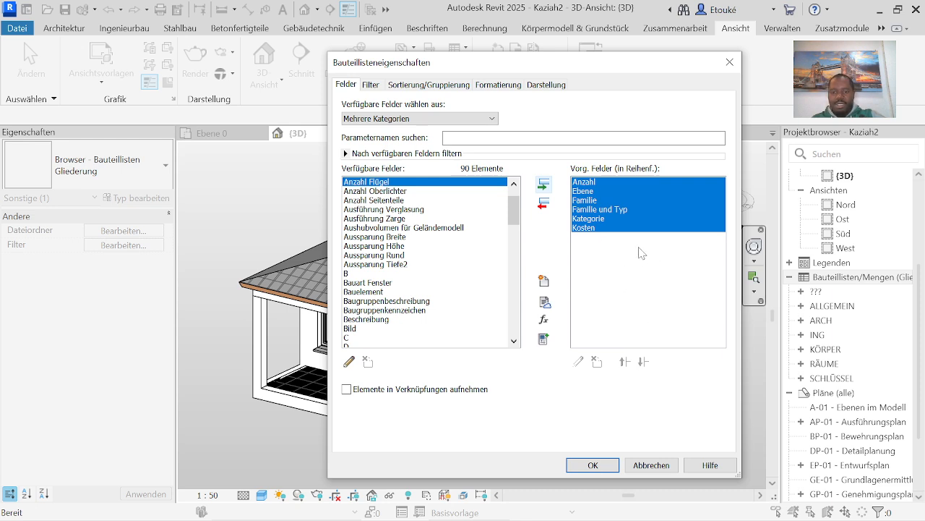
pyautogui.click(615, 285)
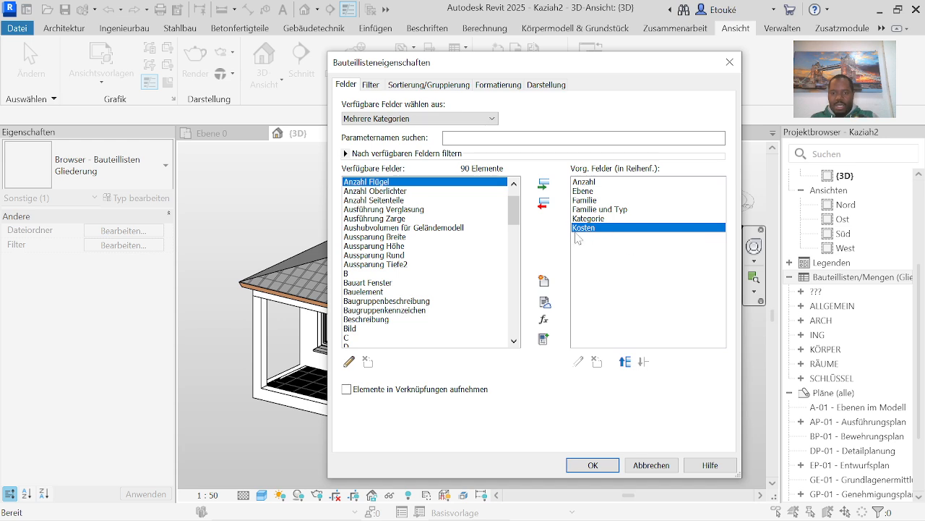
# Remove the Kosten field from the selected schedule fields and add it back.
pyautogui.click(543, 205)
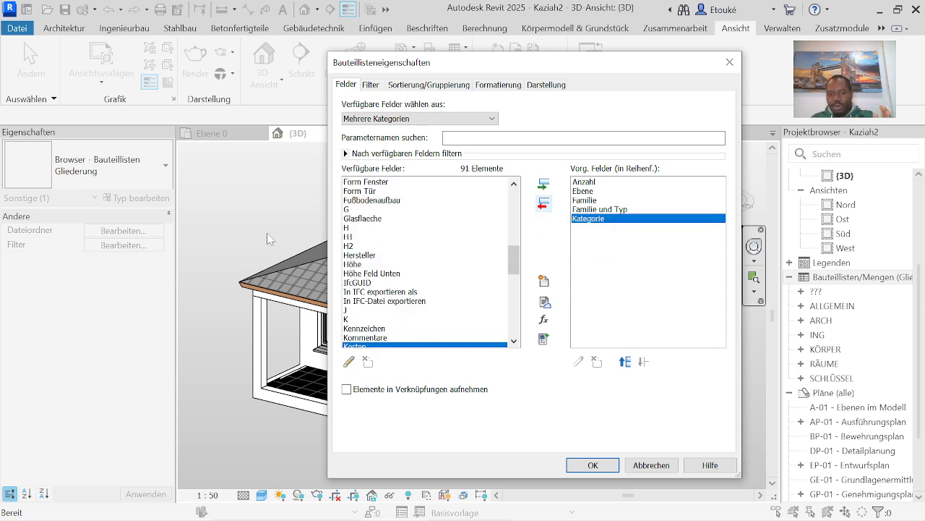
pyautogui.scroll(-2, 388, 320)
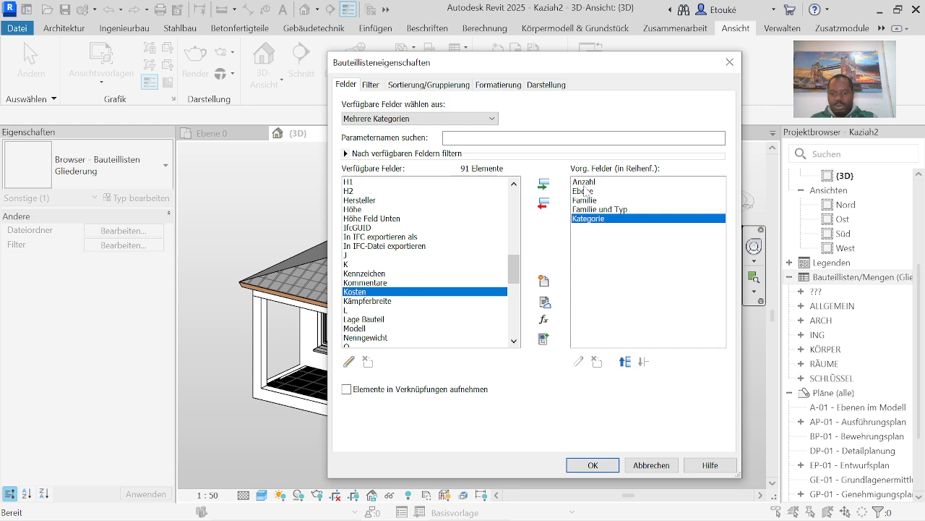
pyautogui.click(544, 185)
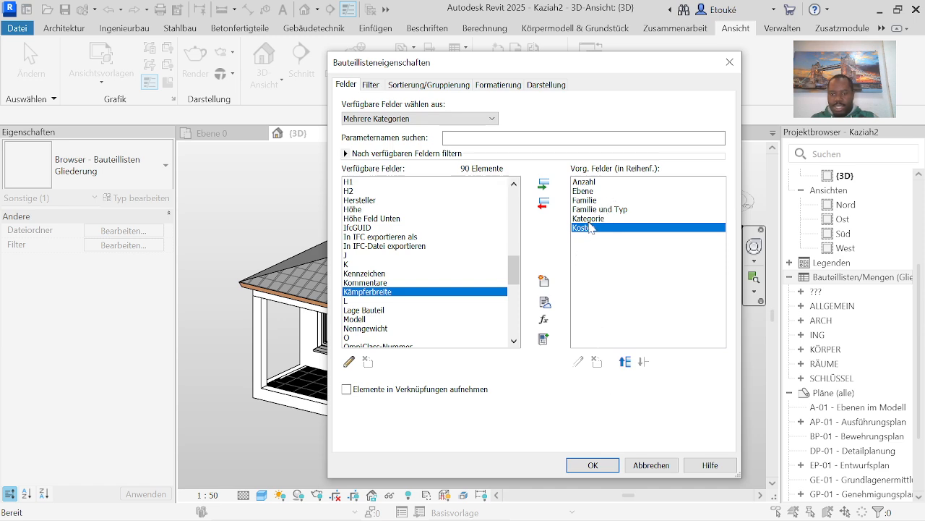
# Add the Typ field to the selected schedule fields.
pyautogui.scroll(-2, 388, 315)
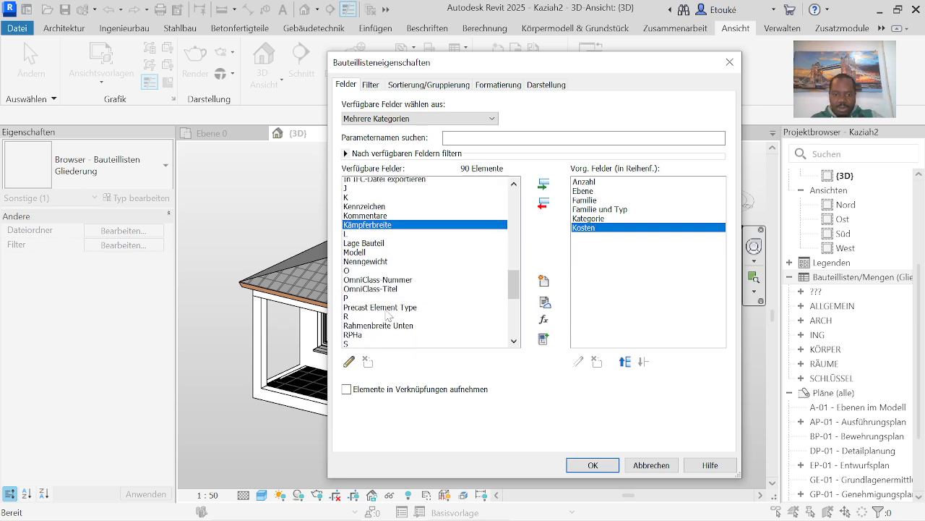
pyautogui.scroll(-8, 388, 315)
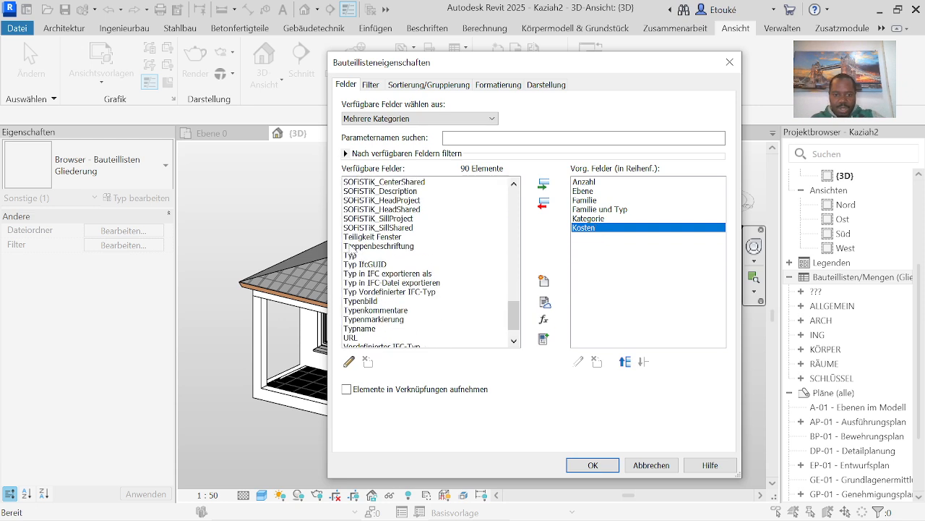
pyautogui.click(352, 255)
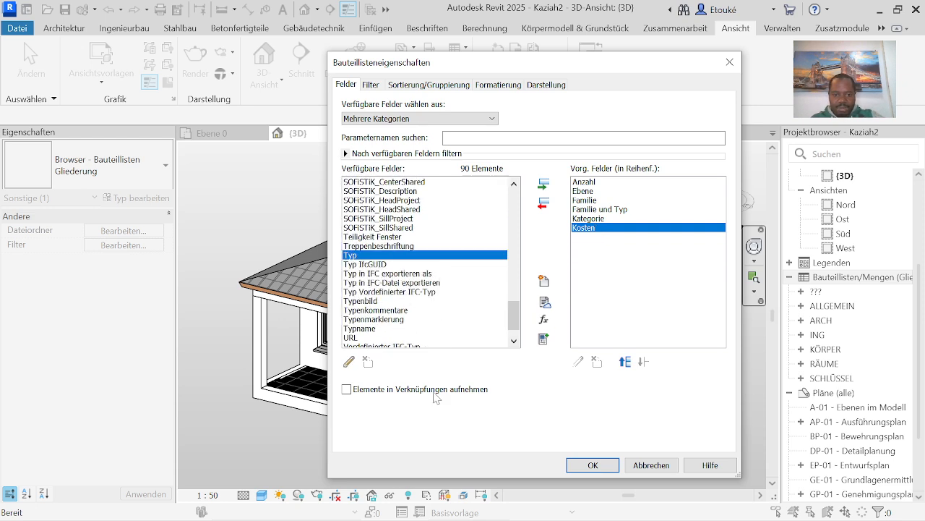
pyautogui.click(544, 184)
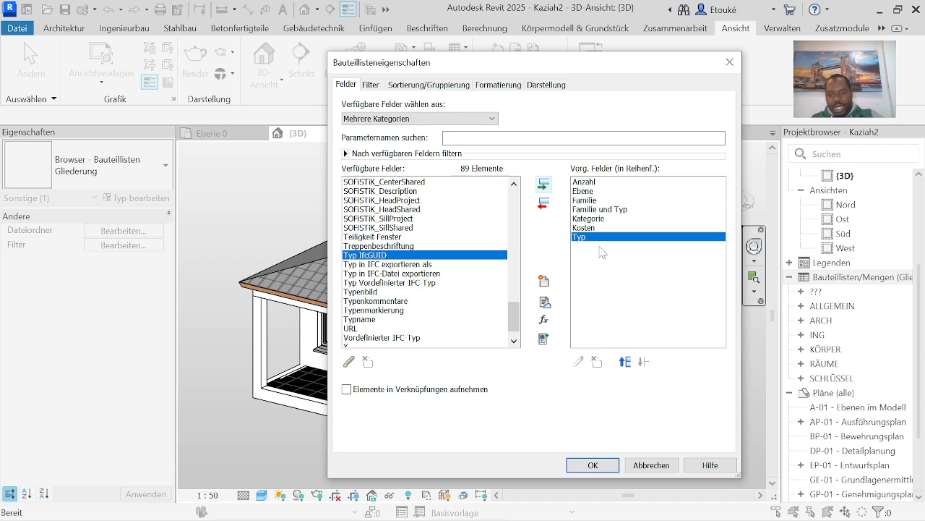
# Move the Typ field up to first place in the schedule's field order.
pyautogui.click(626, 362)
pyautogui.click(626, 362)
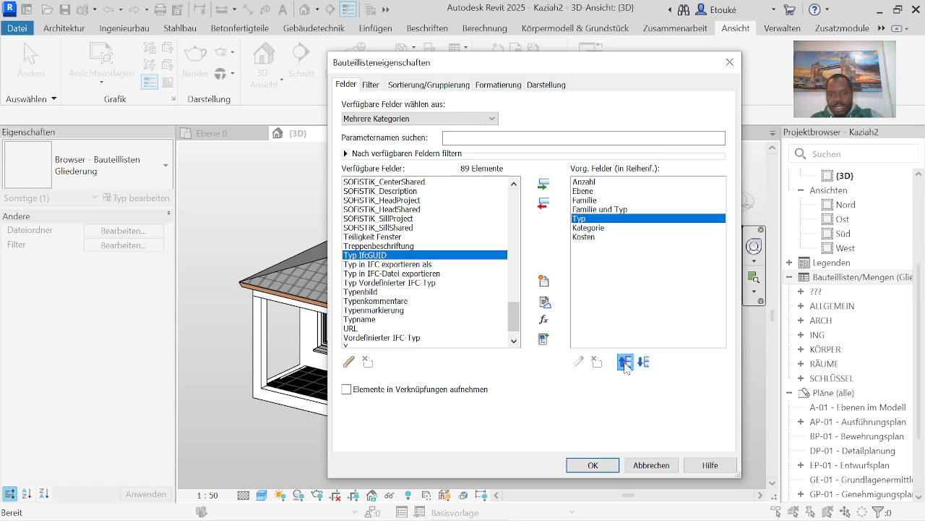
pyautogui.click(625, 362)
pyautogui.click(626, 362)
pyautogui.click(625, 362)
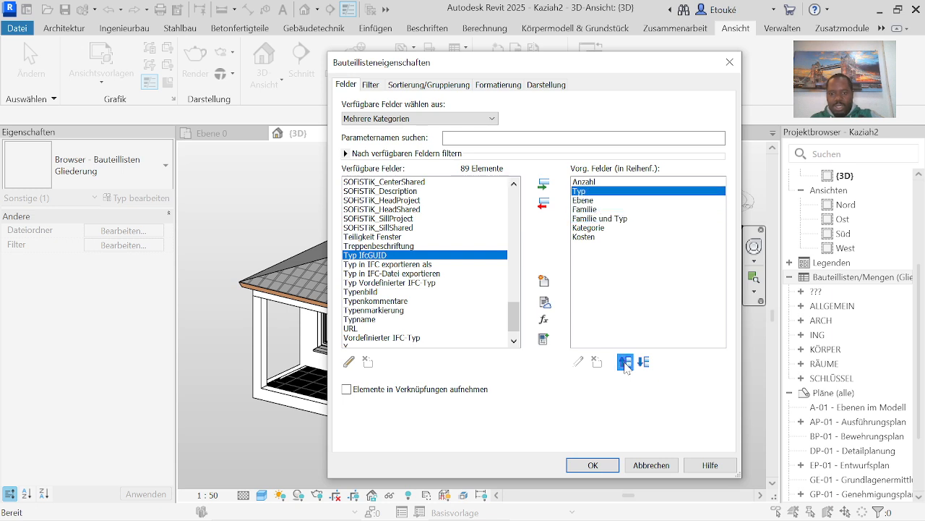
pyautogui.click(625, 362)
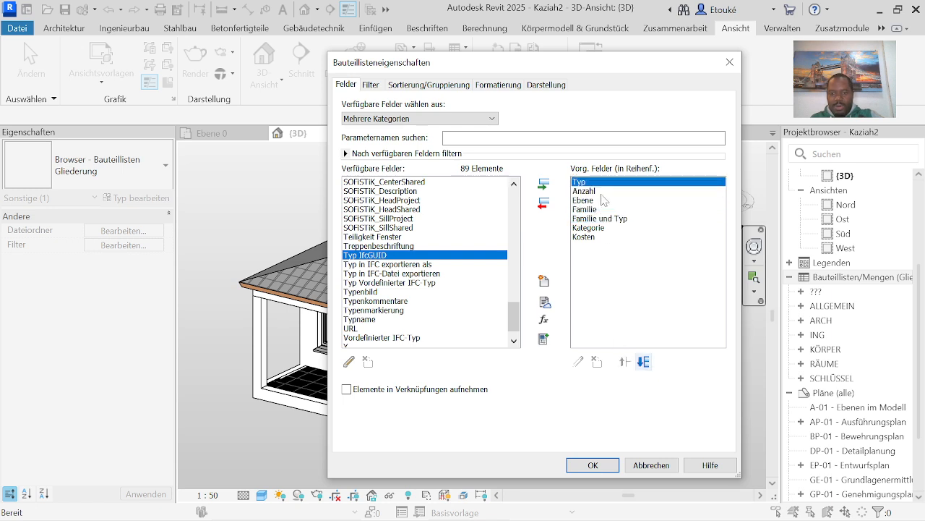
# Move the Familie und Typ field up to second place, directly after Typ.
pyautogui.click(606, 218)
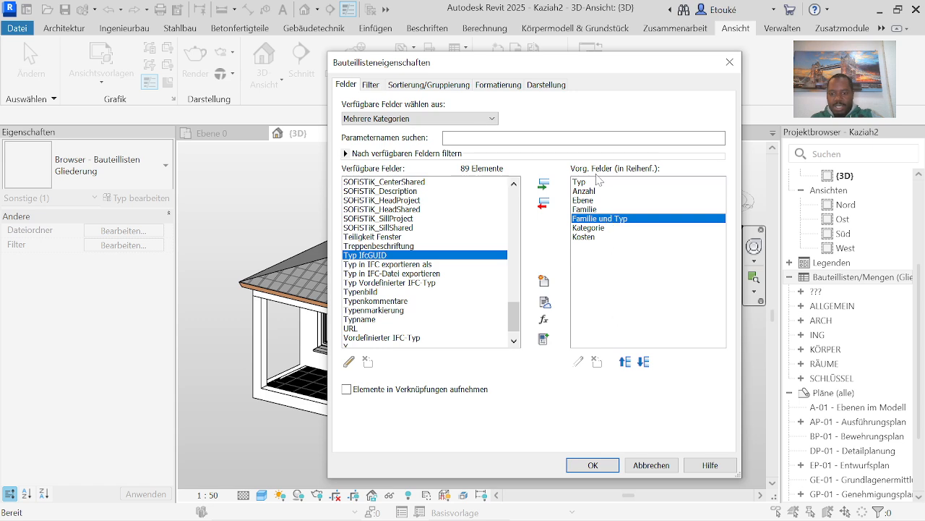
pyautogui.click(625, 362)
pyautogui.click(625, 362)
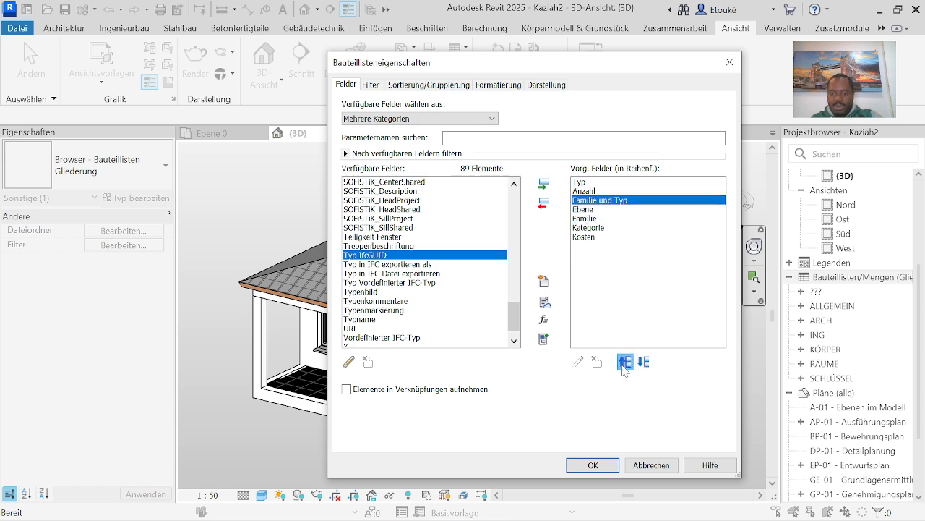
pyautogui.click(626, 363)
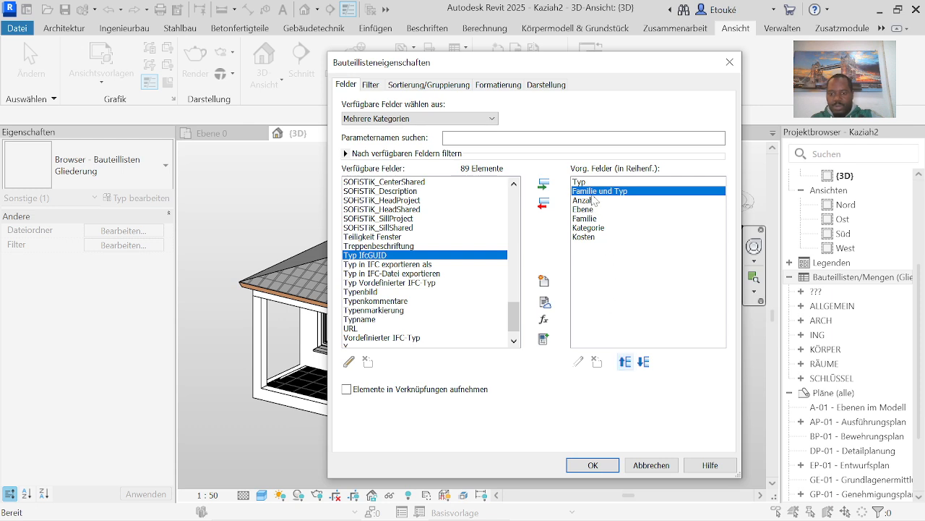
# Move the Kategorie field up to third place, after Familie und Typ, and generate the schedule.
pyautogui.click(589, 228)
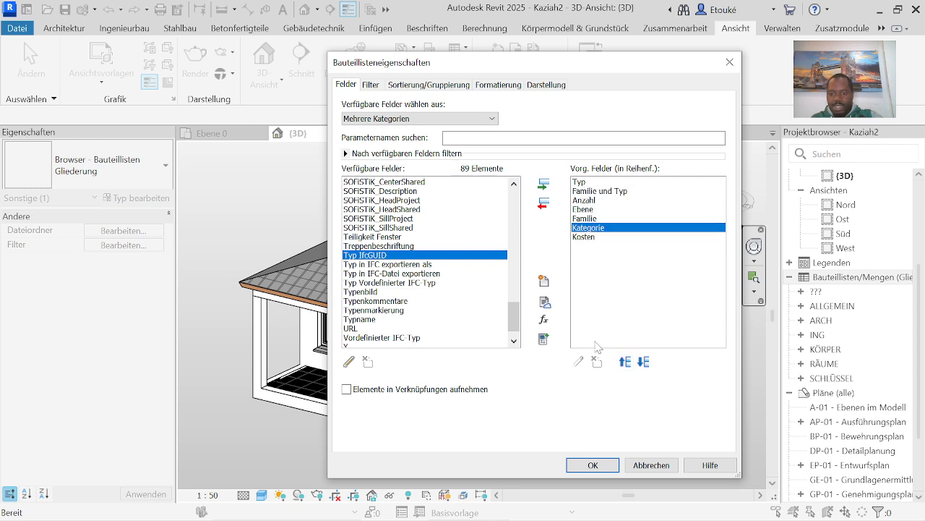
pyautogui.click(625, 365)
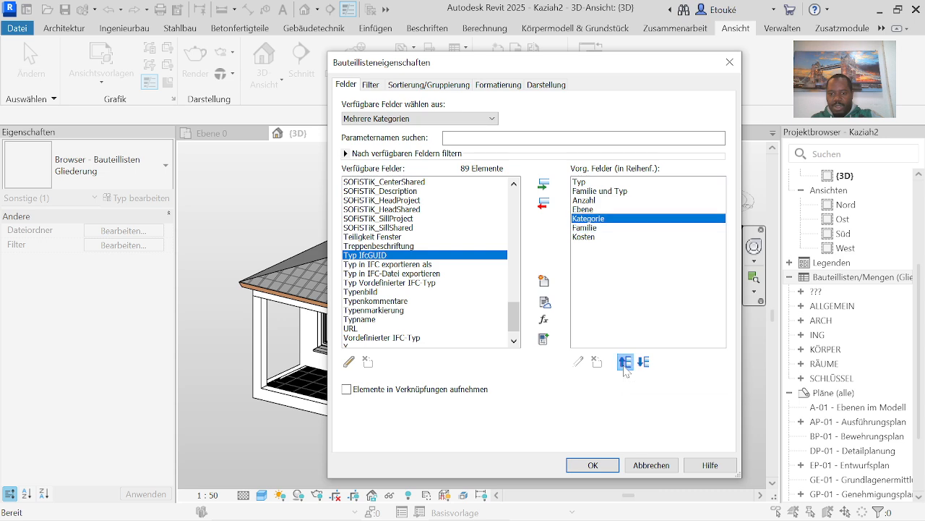
pyautogui.click(624, 365)
pyautogui.click(624, 362)
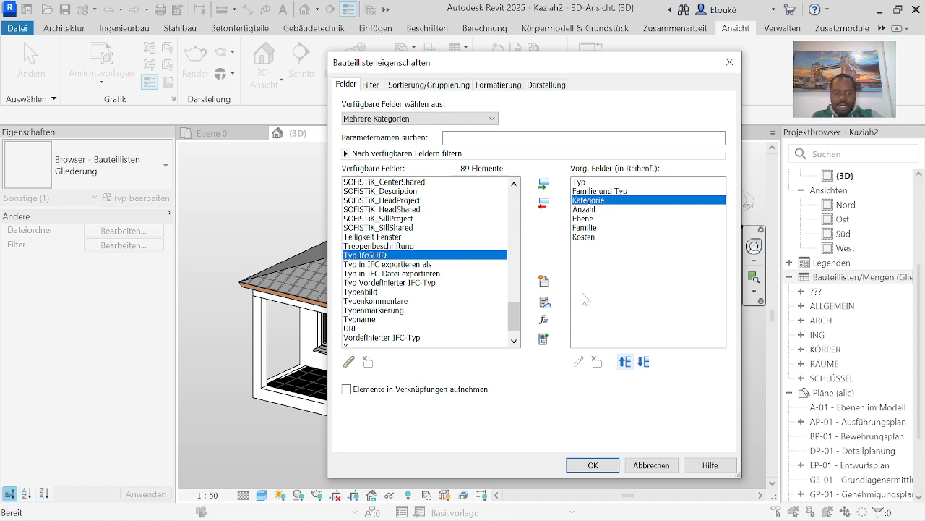
pyautogui.click(593, 463)
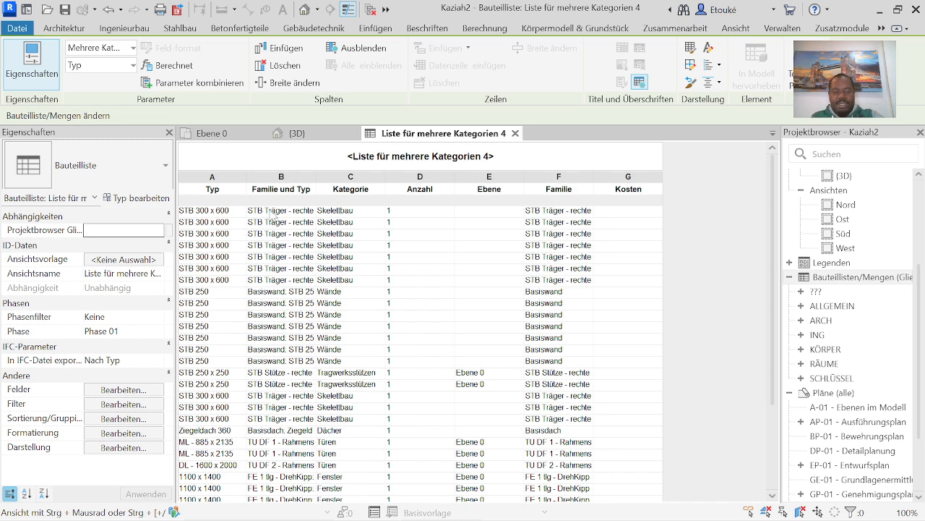
# Examine the schedule's rows and its Filter, Sortierung/Gruppierung and Formatierung settings without changing them.
pyautogui.scroll(-2, 505, 426)
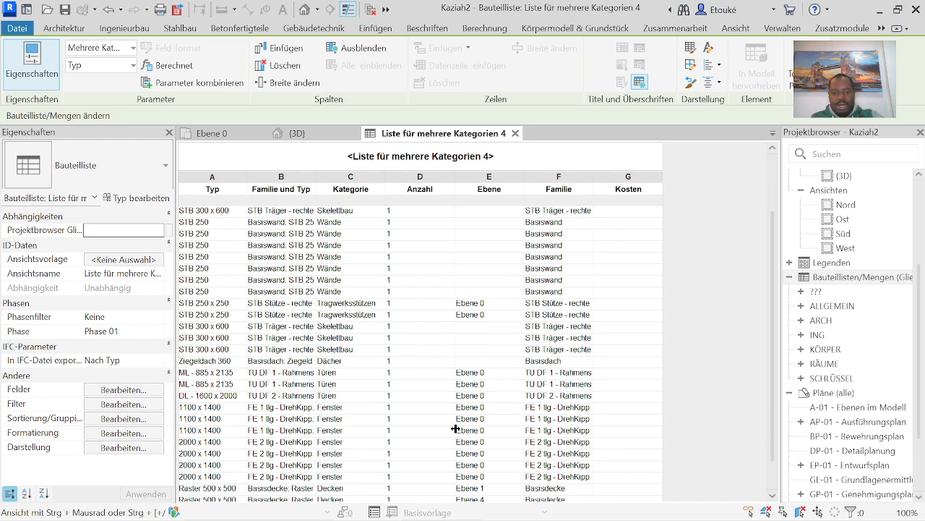
pyautogui.scroll(2, 455, 429)
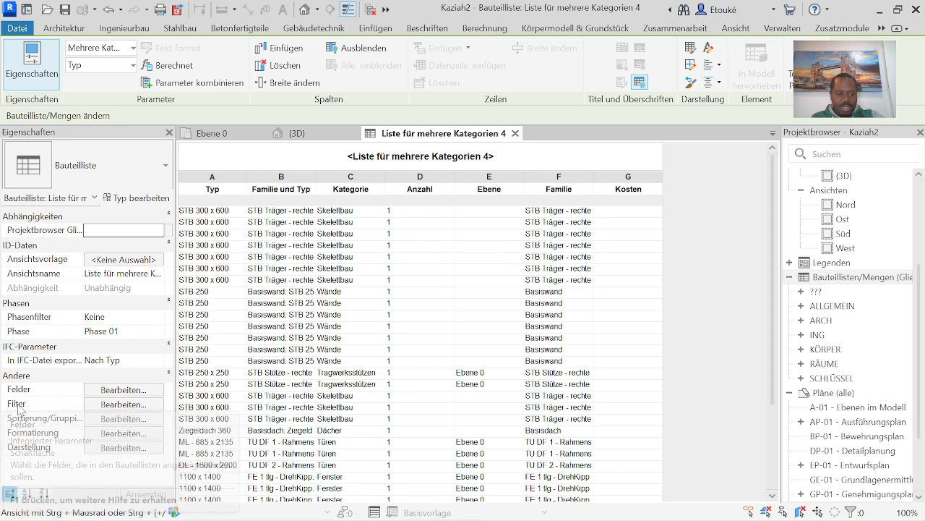
pyautogui.click(130, 390)
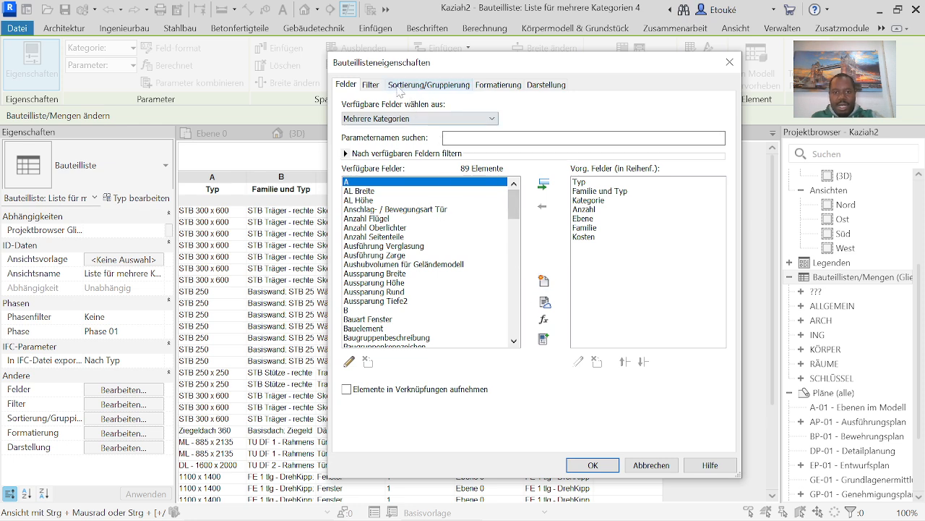
pyautogui.click(372, 87)
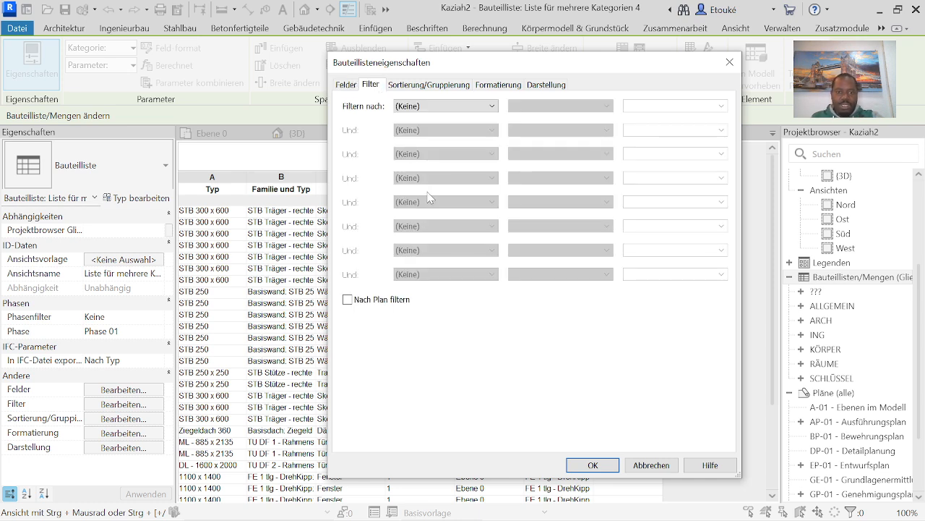
pyautogui.click(430, 84)
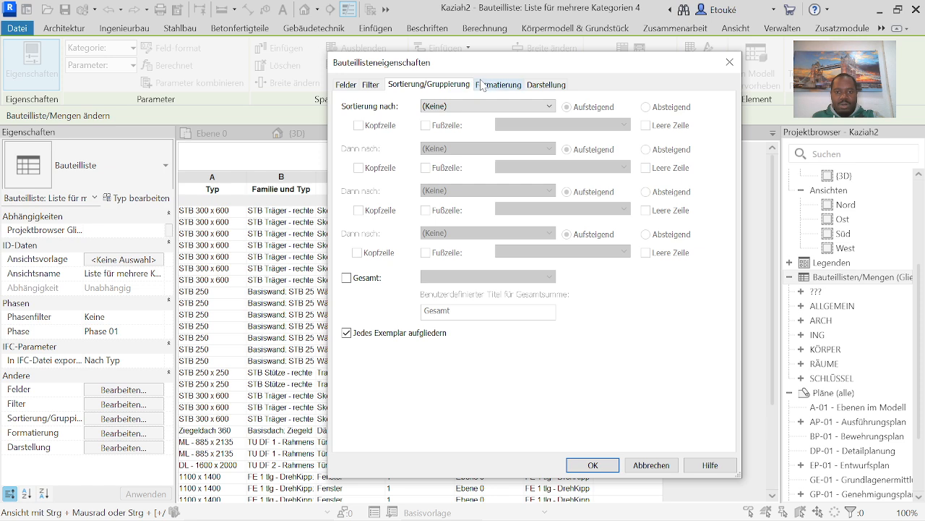
pyautogui.click(500, 85)
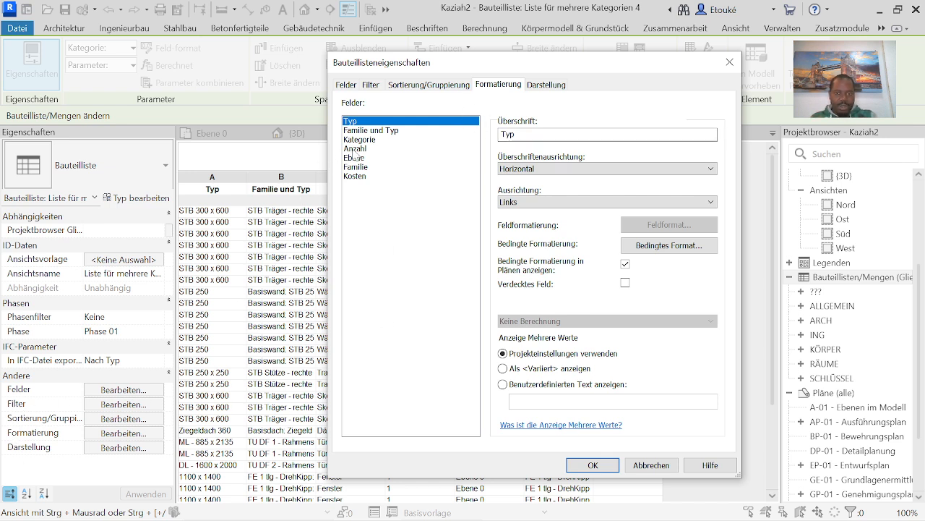
pyautogui.click(371, 85)
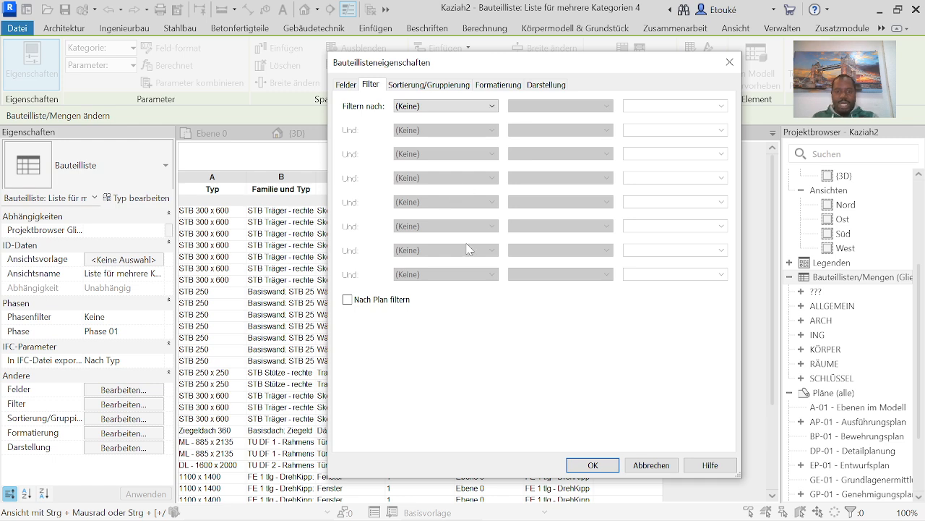
pyautogui.click(592, 466)
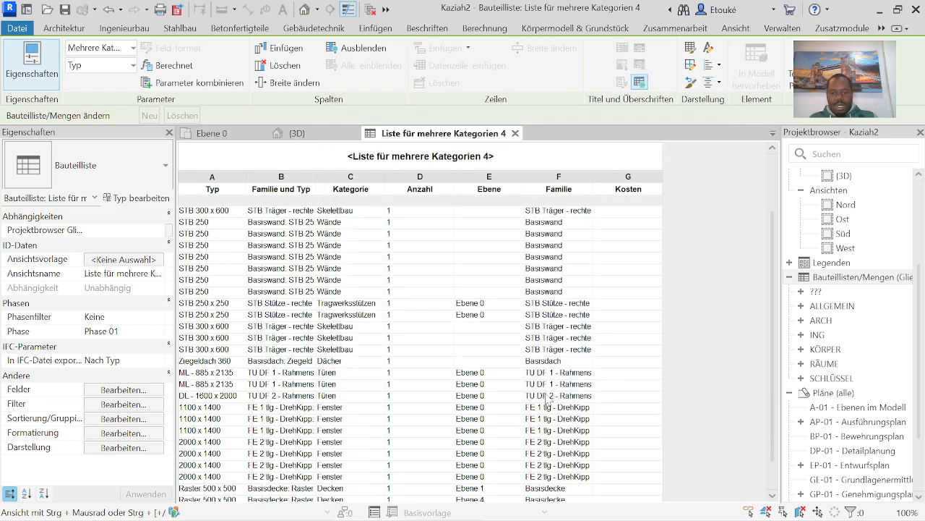
# Remove the Kosten field from the multi-category schedule and apply the change.
pyautogui.scroll(-1, 549, 407)
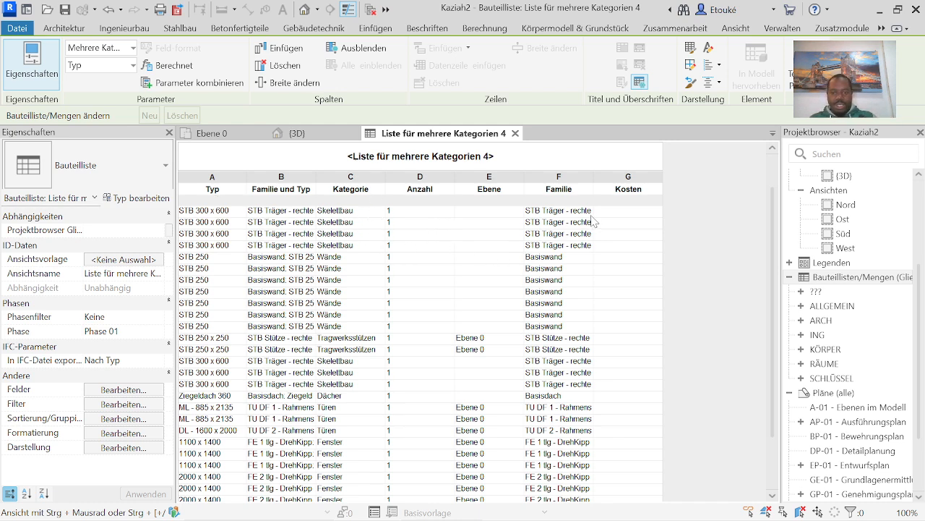
pyautogui.scroll(-2, 610, 350)
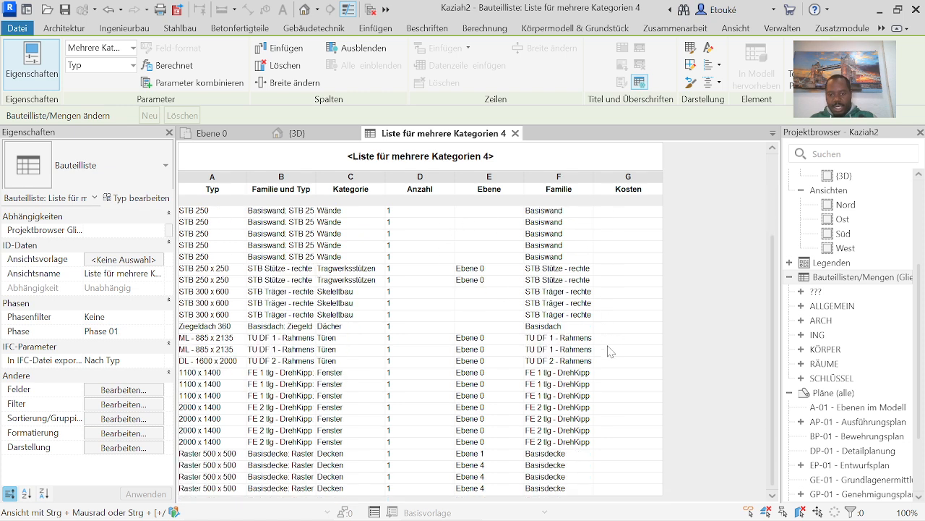
pyautogui.scroll(3, 638, 412)
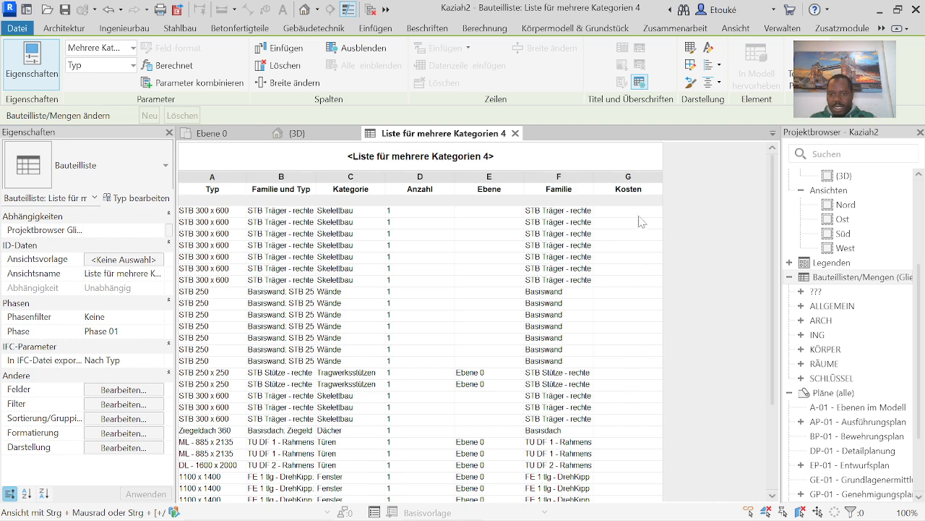
pyautogui.scroll(-3, 629, 239)
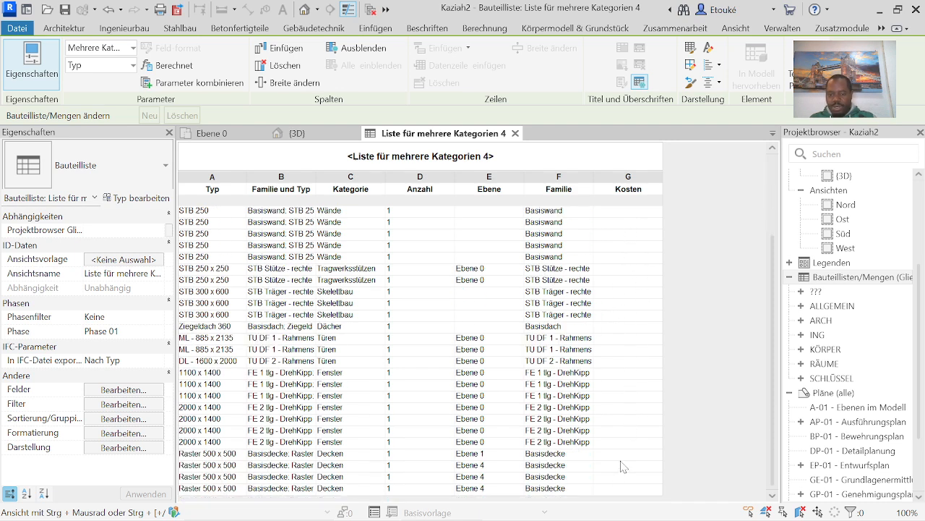
pyautogui.scroll(2, 624, 448)
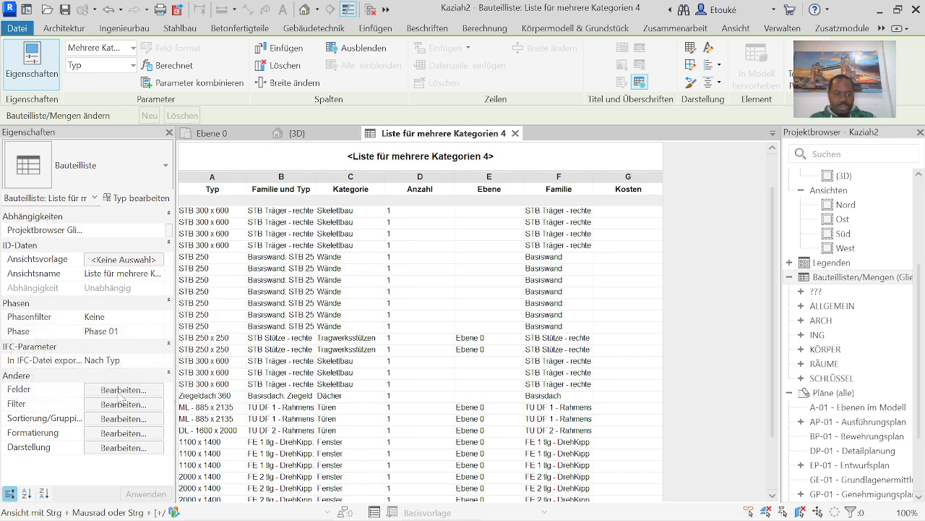
pyautogui.click(122, 390)
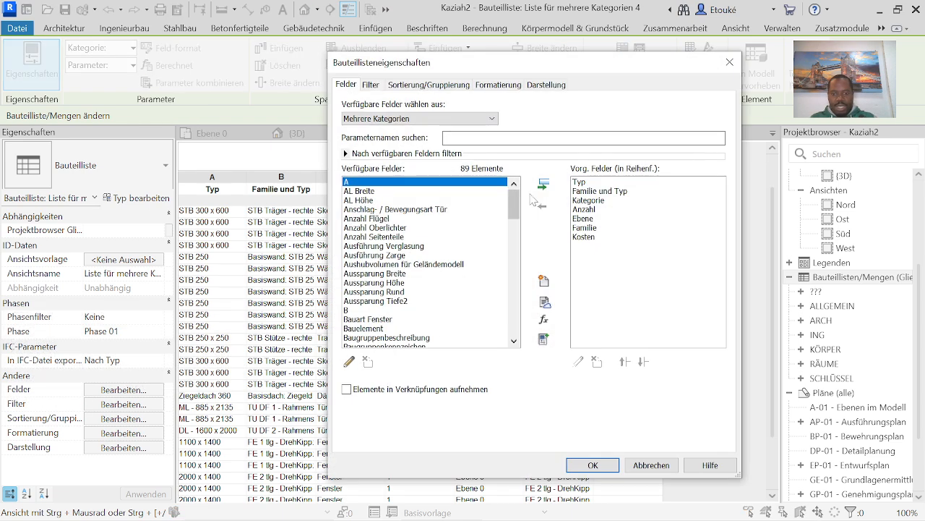
pyautogui.click(585, 243)
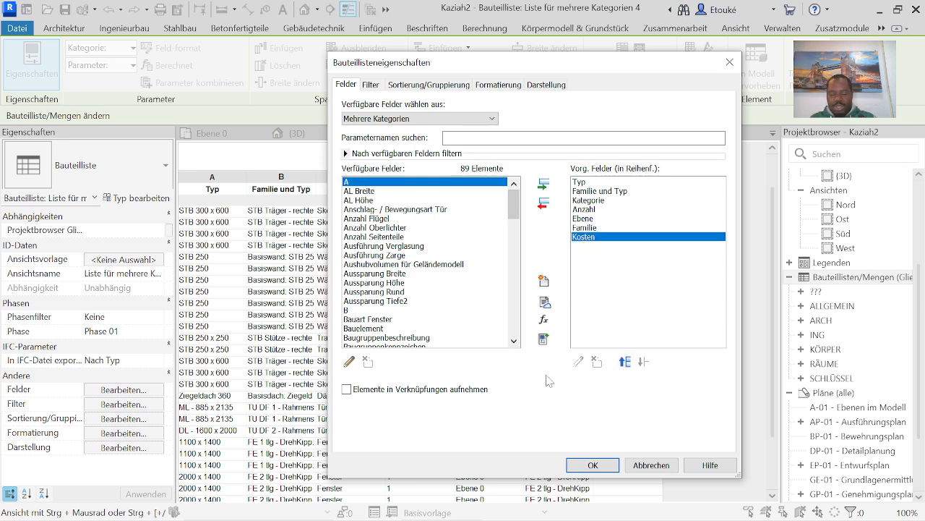
pyautogui.click(543, 205)
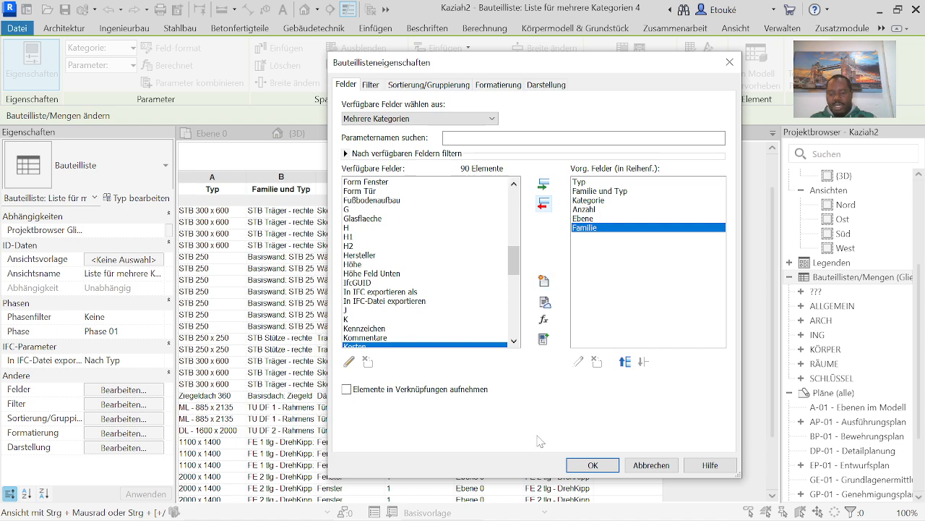
pyautogui.click(590, 464)
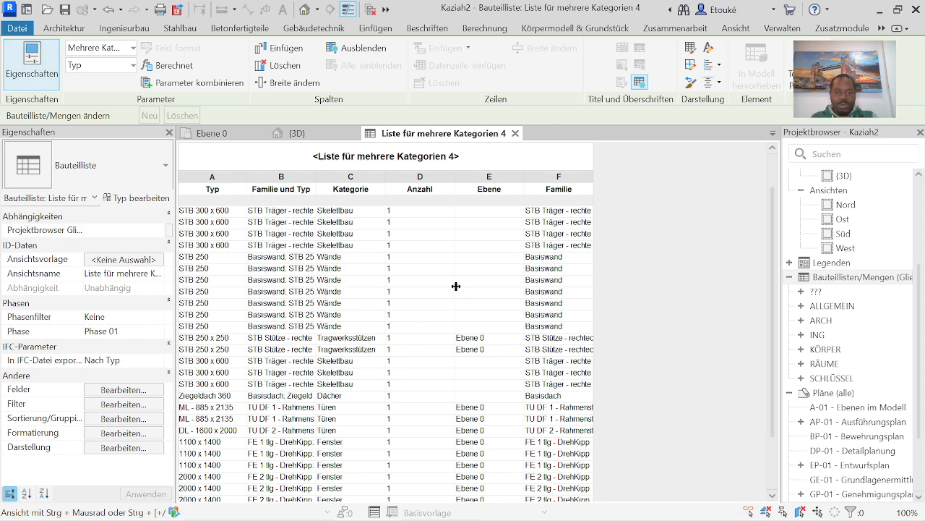
# Start exporting the multi-category schedule as a Bauteilliste report.
pyautogui.click(21, 30)
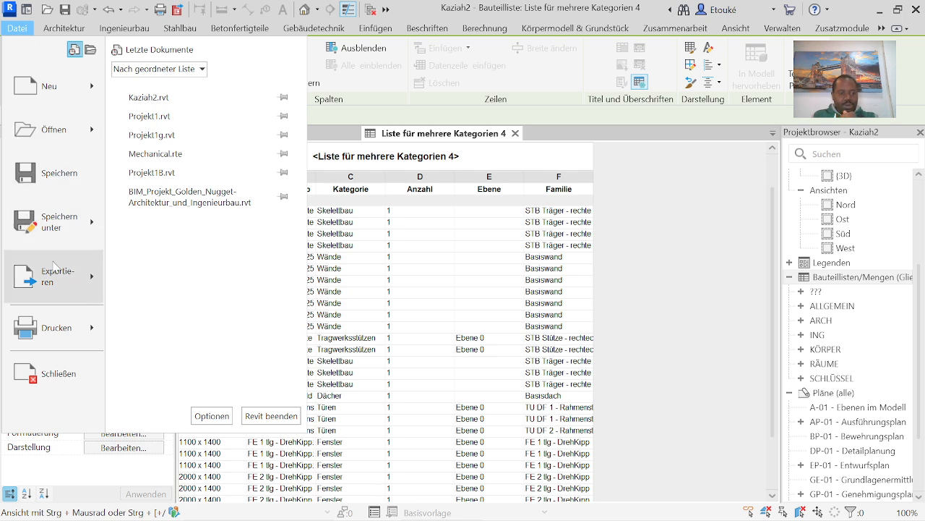
pyautogui.click(94, 281)
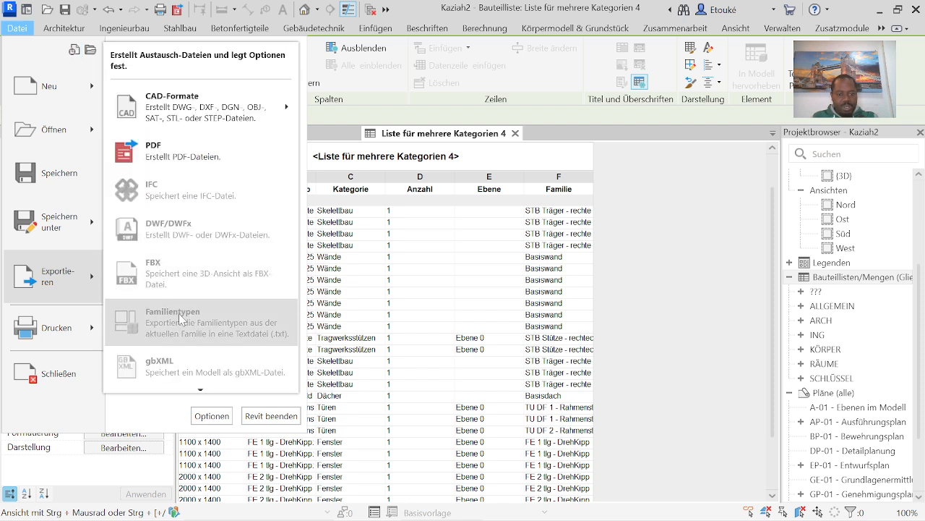
pyautogui.moveTo(201, 391)
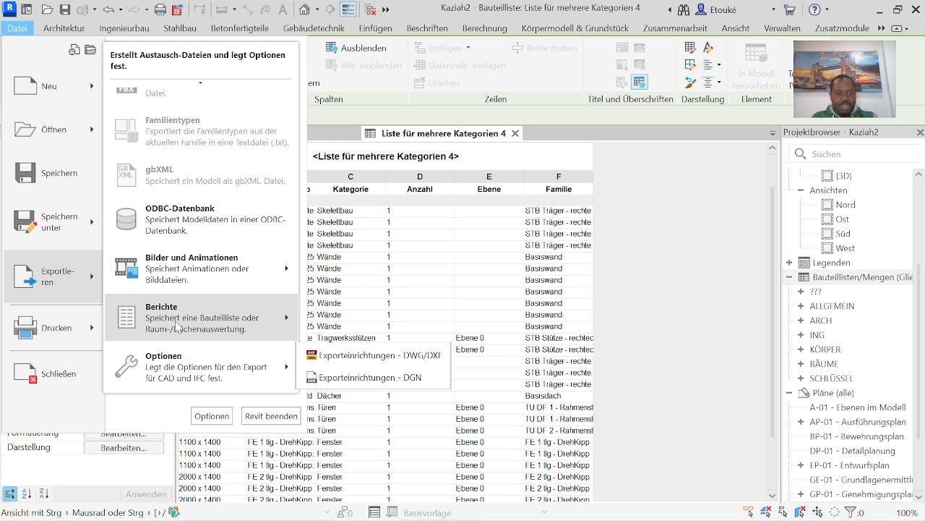
pyautogui.moveTo(287, 322)
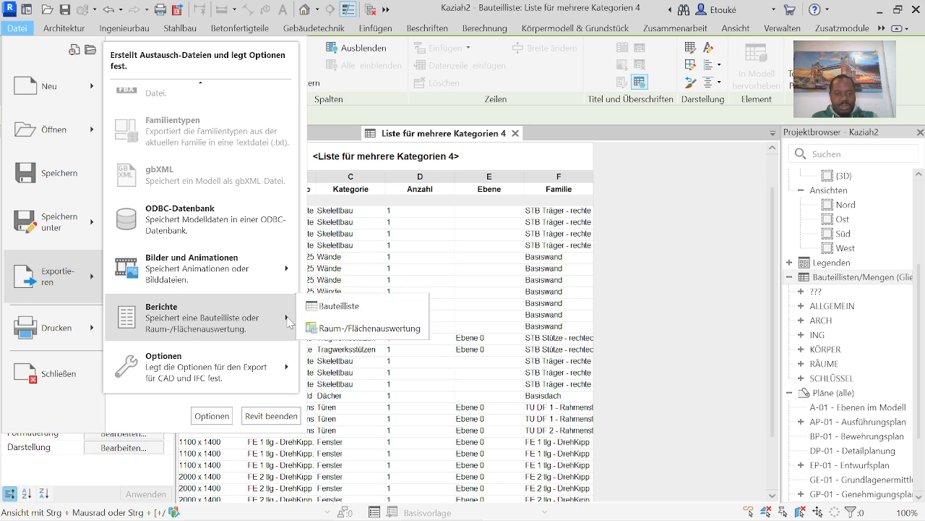
pyautogui.click(350, 310)
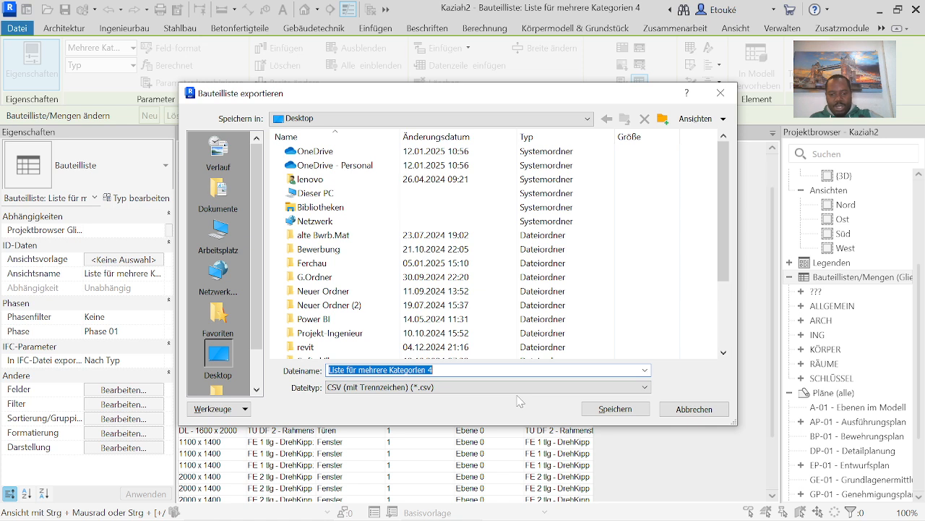
# Name the CSV export file LMateriallist 02 in place of the suggested file name.
pyautogui.click(470, 371)
pyautogui.press('BackSpace')
pyautogui.press('BackSpace')
pyautogui.press('BackSpace')
pyautogui.press('BackSpace')
pyautogui.press('BackSpace')
pyautogui.press('BackSpace')
pyautogui.press('BackSpace')
pyautogui.press('BackSpace')
pyautogui.press('BackSpace')
pyautogui.press('BackSpace')
pyautogui.press('BackSpace')
pyautogui.press('BackSpace')
pyautogui.press('BackSpace')
pyautogui.press('BackSpace')
pyautogui.press('BackSpace')
pyautogui.press('BackSpace')
pyautogui.press('BackSpace')
pyautogui.press('BackSpace')
pyautogui.press('BackSpace')
pyautogui.press('BackSpace')
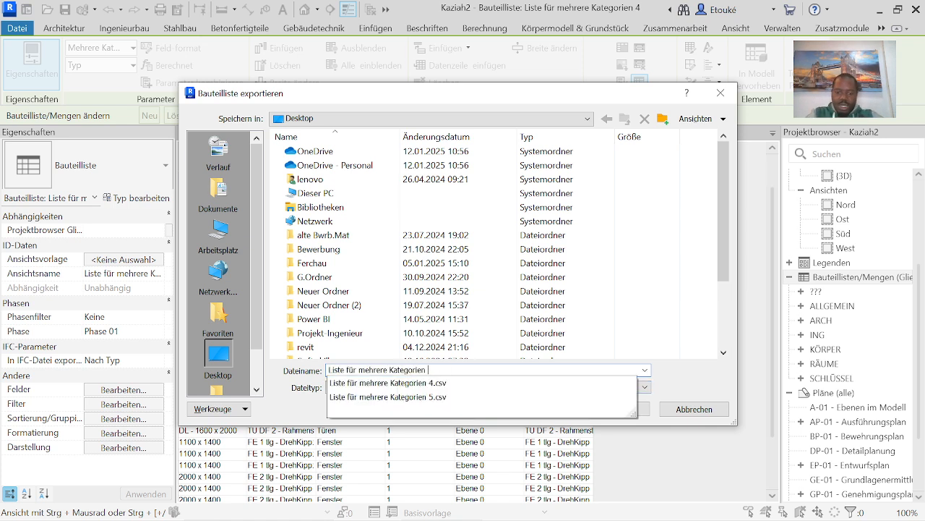
pyautogui.press('BackSpace')
pyautogui.press('BackSpace')
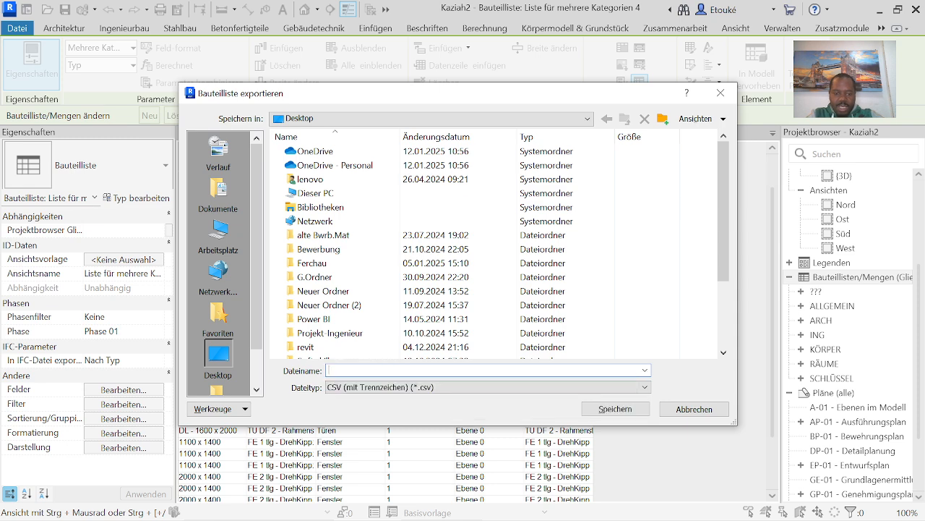
pyautogui.write('L.Ma')
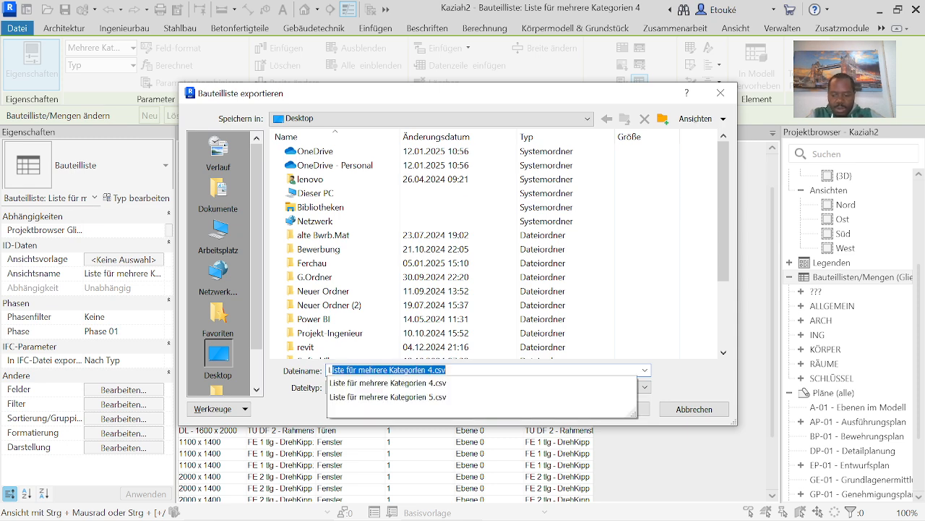
pyautogui.write('terial')
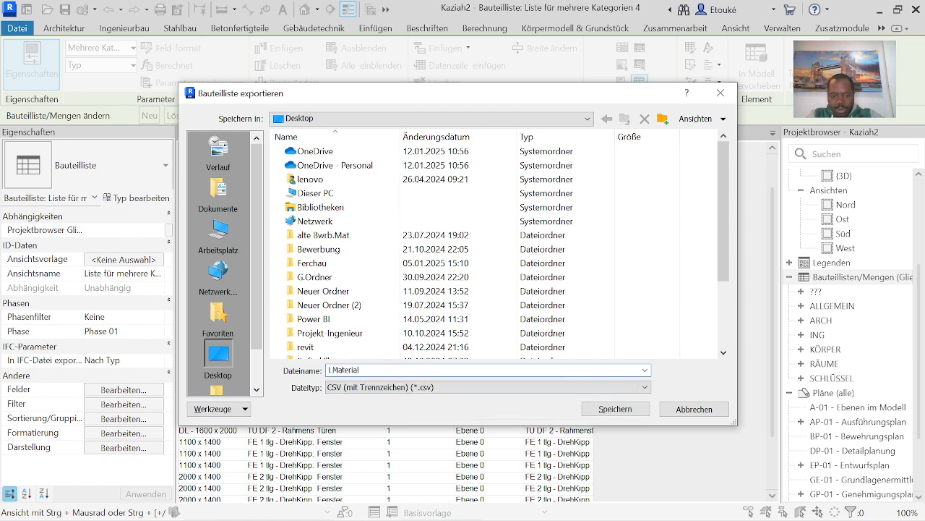
pyautogui.write('list 02')
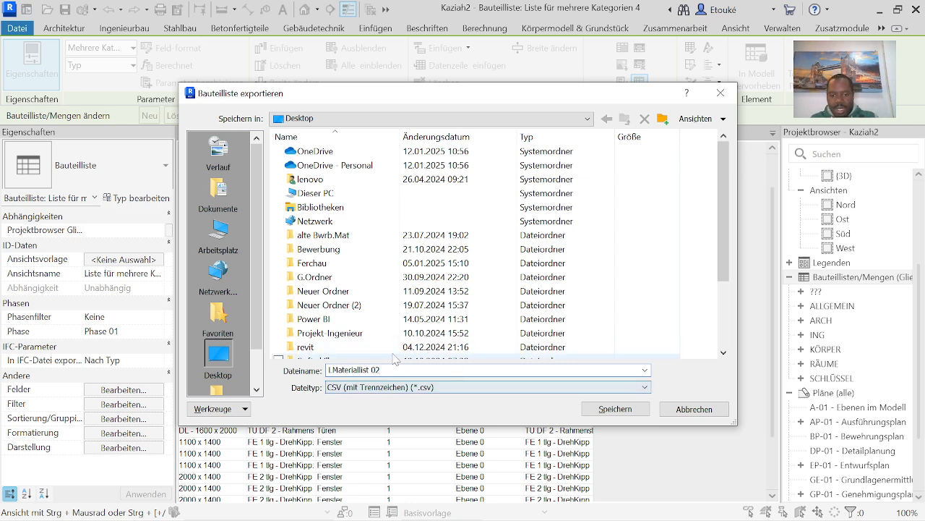
pyautogui.scroll(-1, 201, 373)
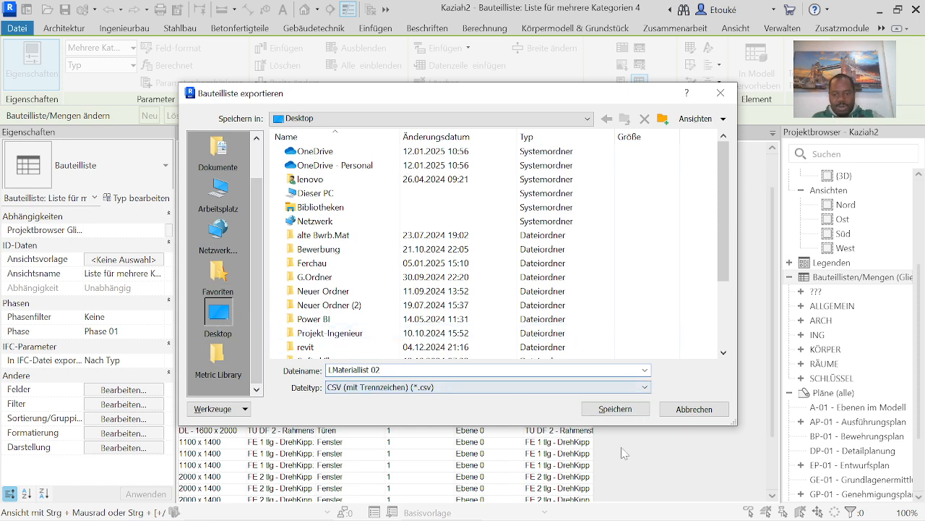
# Save the CSV on the Desktop, exporting title, column headers and group rows with a comma as field separator.
pyautogui.click(616, 410)
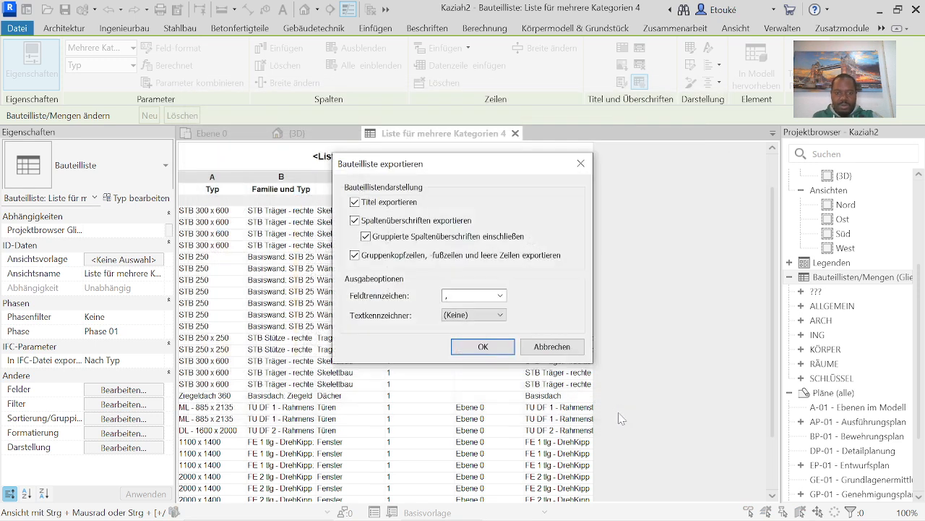
pyautogui.click(492, 354)
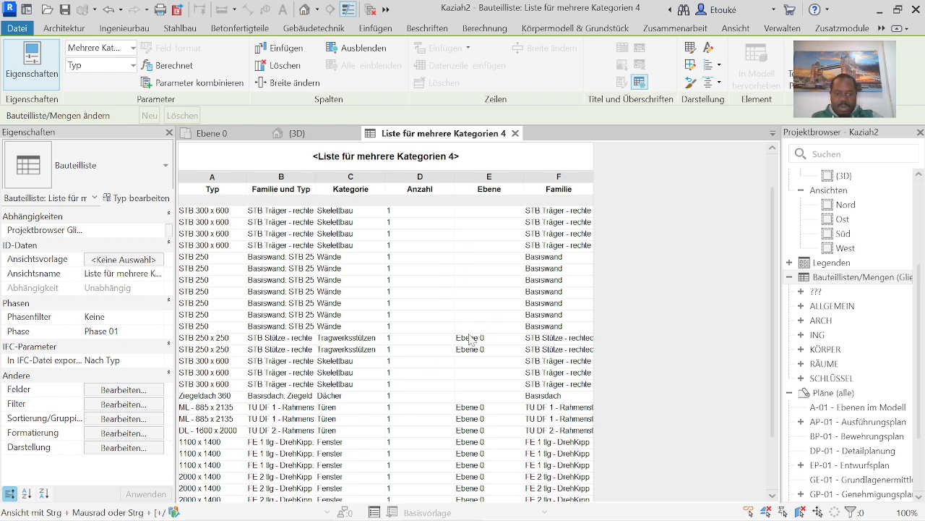
pyautogui.scroll(-2, 472, 365)
pyautogui.scroll(2, 436, 428)
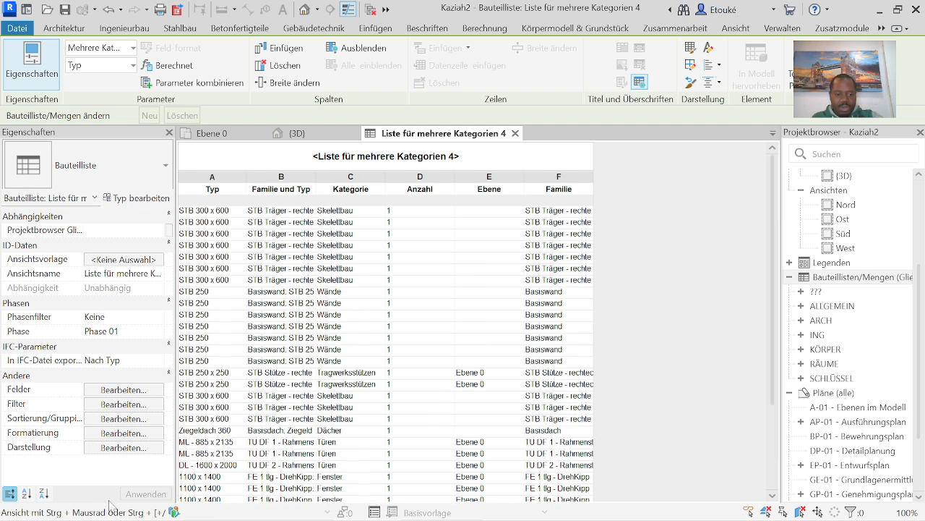
# Switch to the desktop, open the exported LMateriallist 02 file in Excel and look through its rows.
pyautogui.click(879, 11)
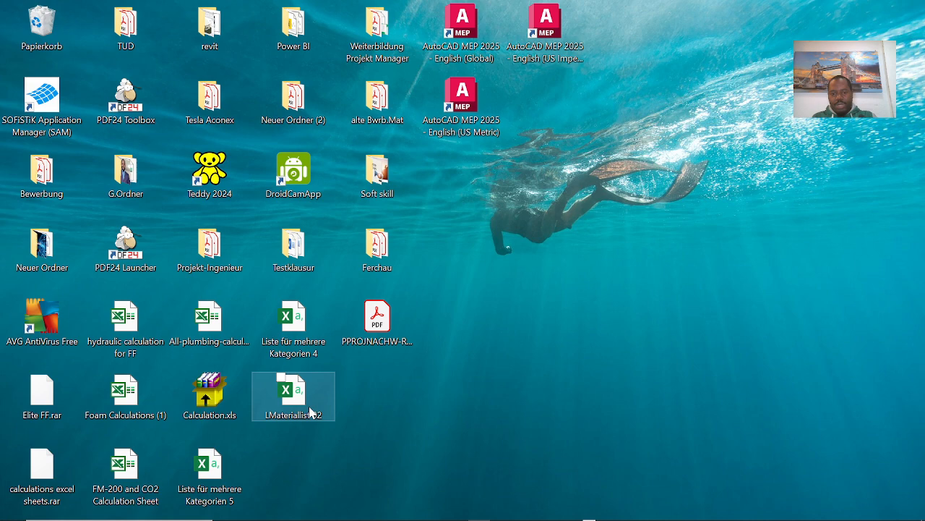
pyautogui.click(292, 405)
pyautogui.doubleClick(292, 405)
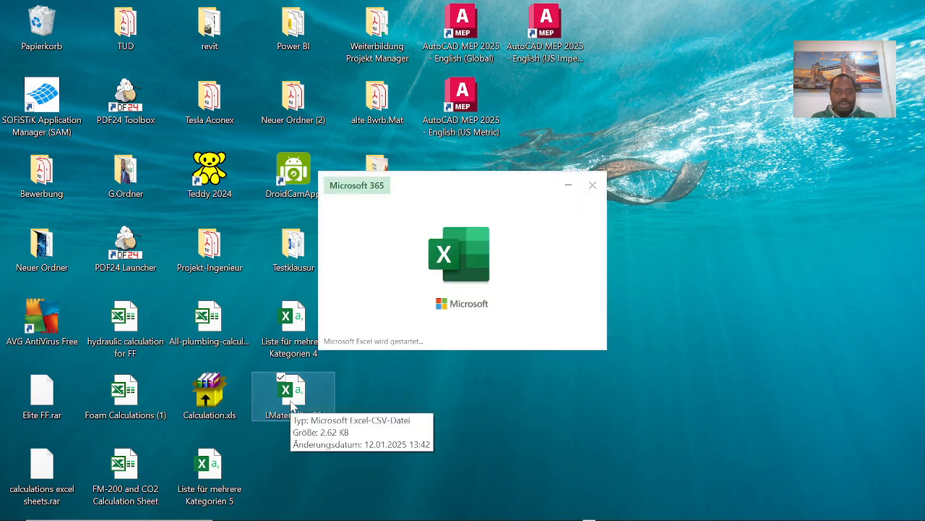
pyautogui.scroll(-3, 286, 354)
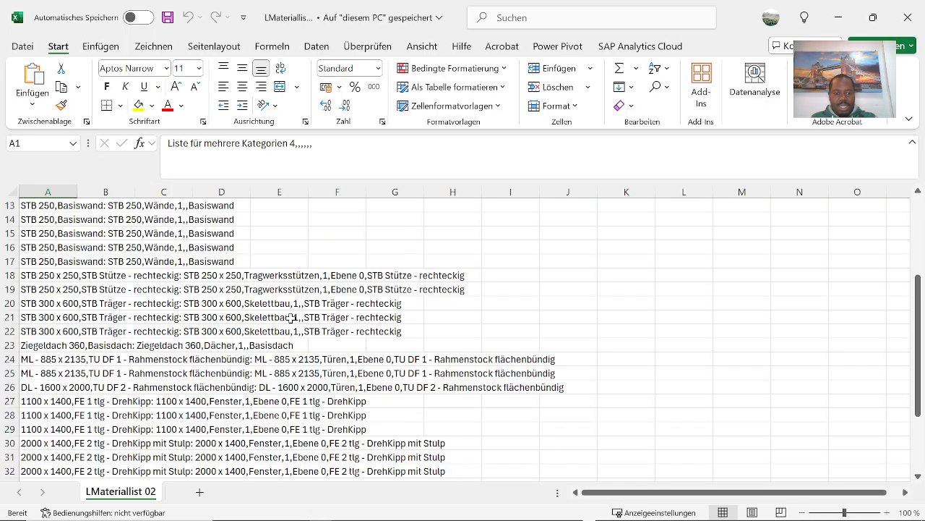
pyautogui.scroll(2, 303, 358)
pyautogui.scroll(-5, 306, 391)
pyautogui.scroll(5, 296, 414)
pyautogui.scroll(1, 293, 411)
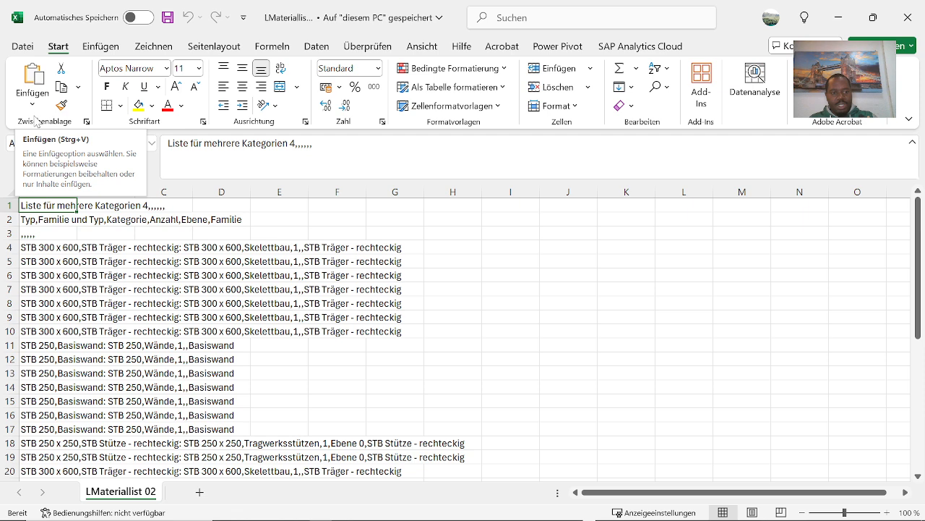
# Select cell H5 and start a data import from a Text/CSV file.
pyautogui.click(472, 261)
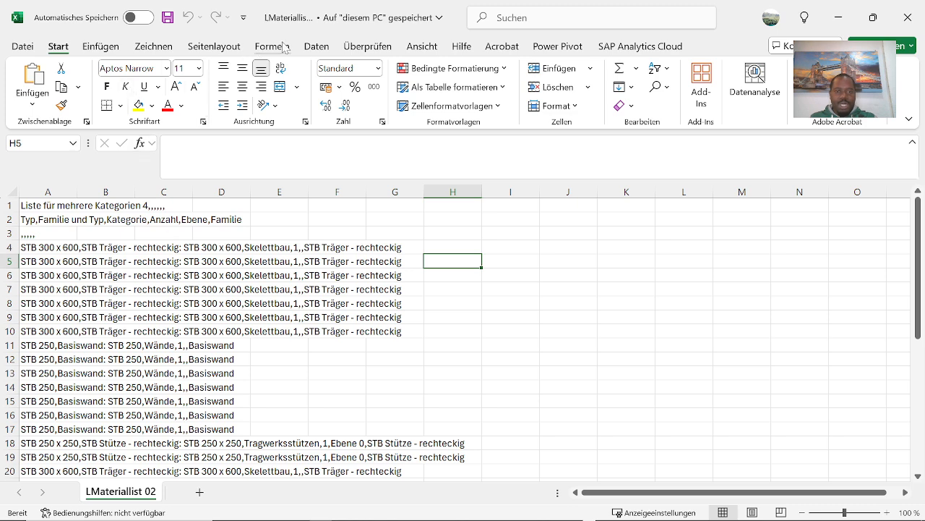
pyautogui.click(317, 47)
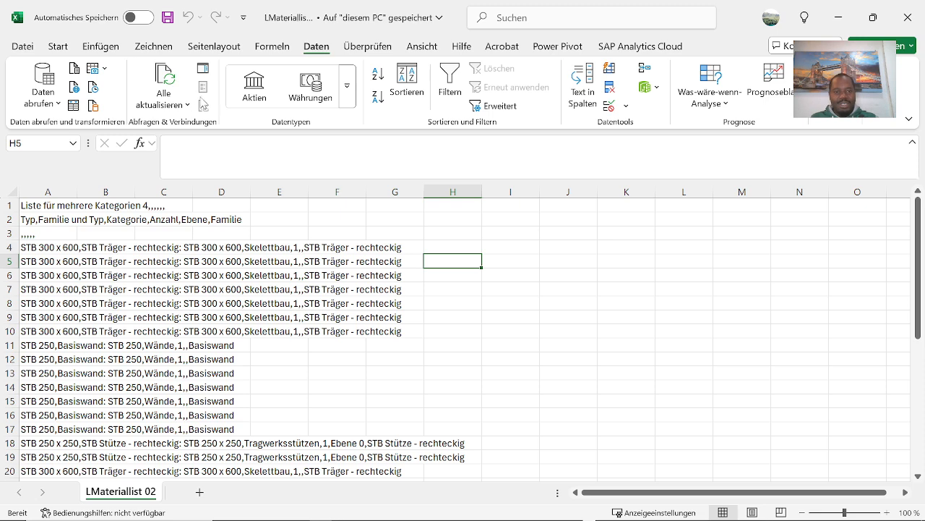
pyautogui.click(59, 106)
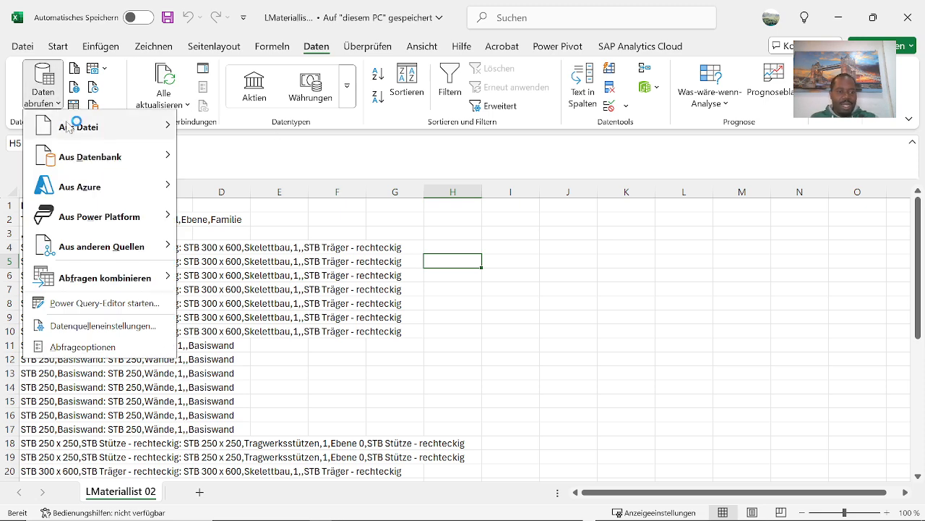
pyautogui.moveTo(100, 130)
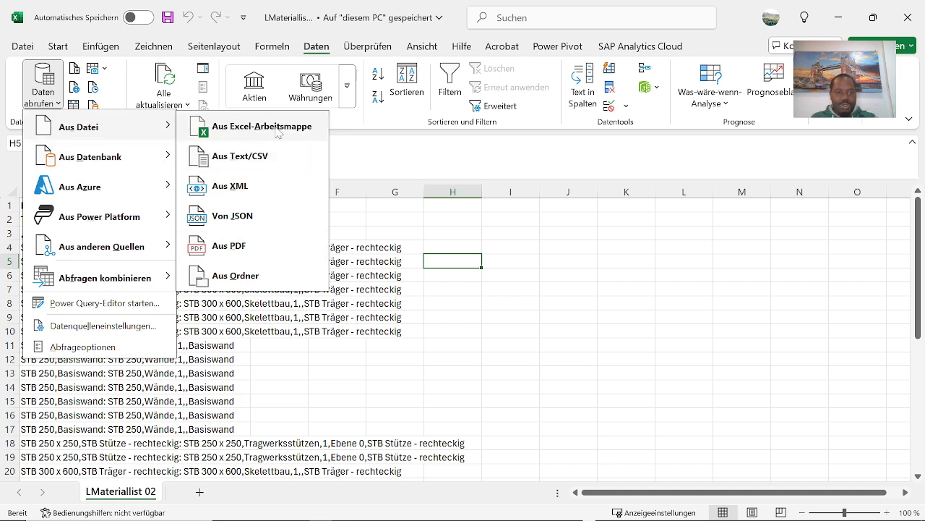
pyautogui.click(262, 165)
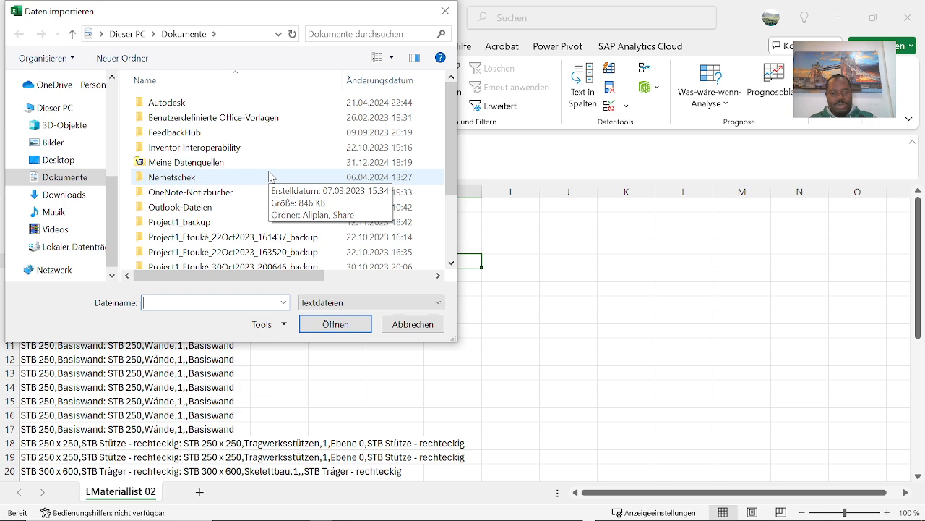
# Browse to the Desktop folder in the data import dialog to find the exported schedule file.
pyautogui.scroll(-2, 275, 210)
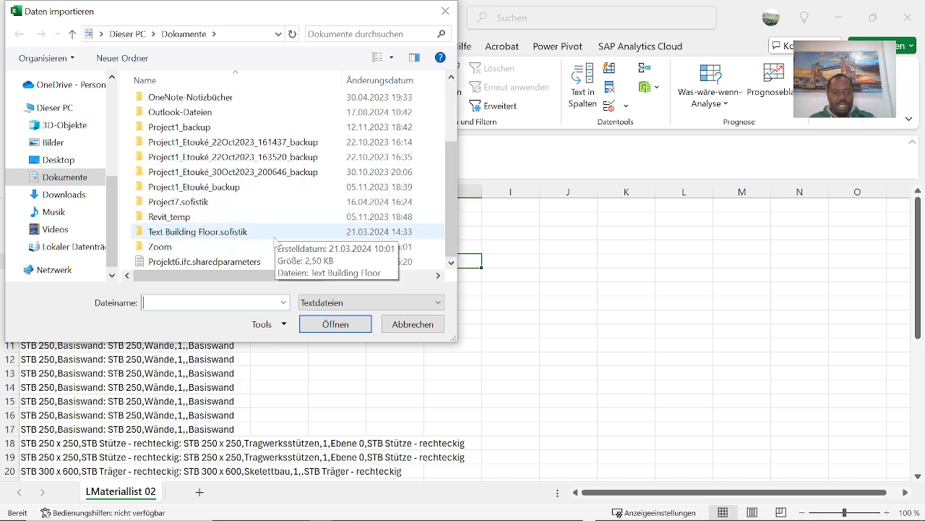
pyautogui.scroll(1, 281, 243)
pyautogui.scroll(-1, 283, 244)
pyautogui.scroll(2, 293, 232)
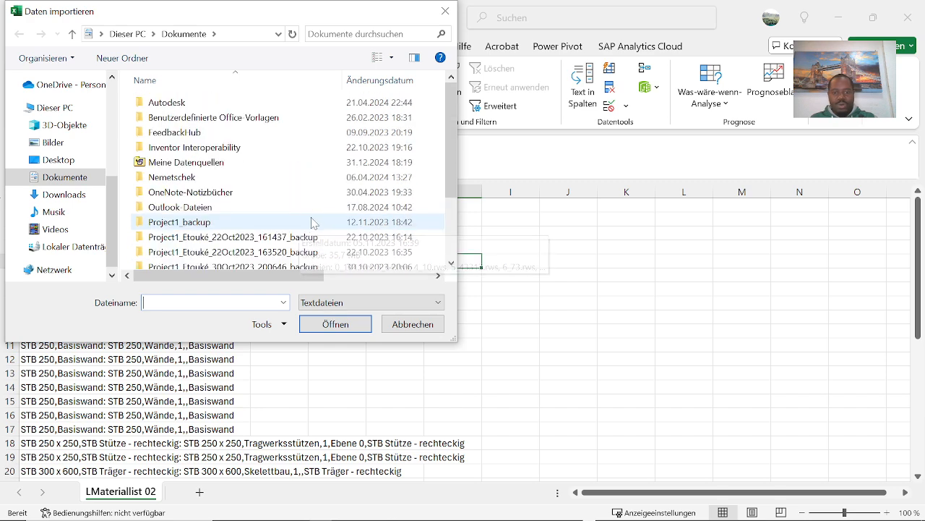
pyautogui.scroll(-2, 235, 209)
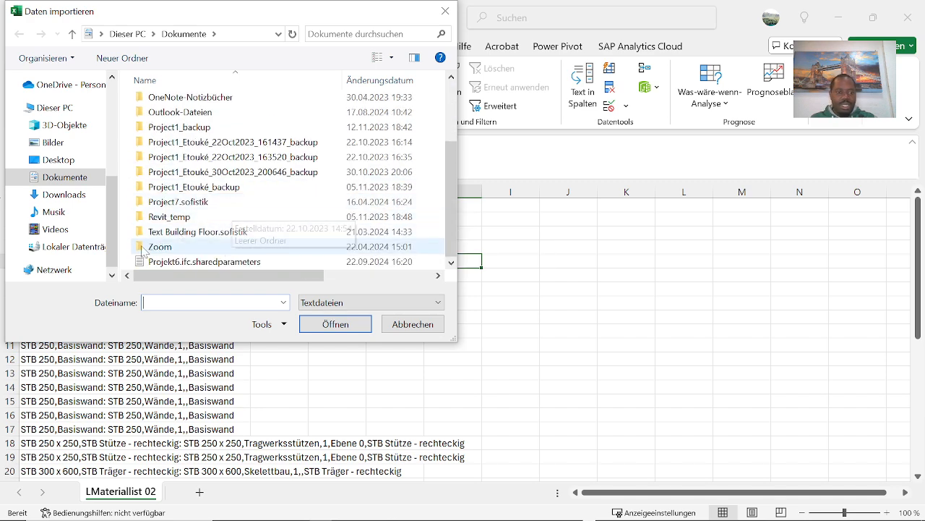
pyautogui.scroll(-1, 117, 245)
pyautogui.scroll(2, 114, 228)
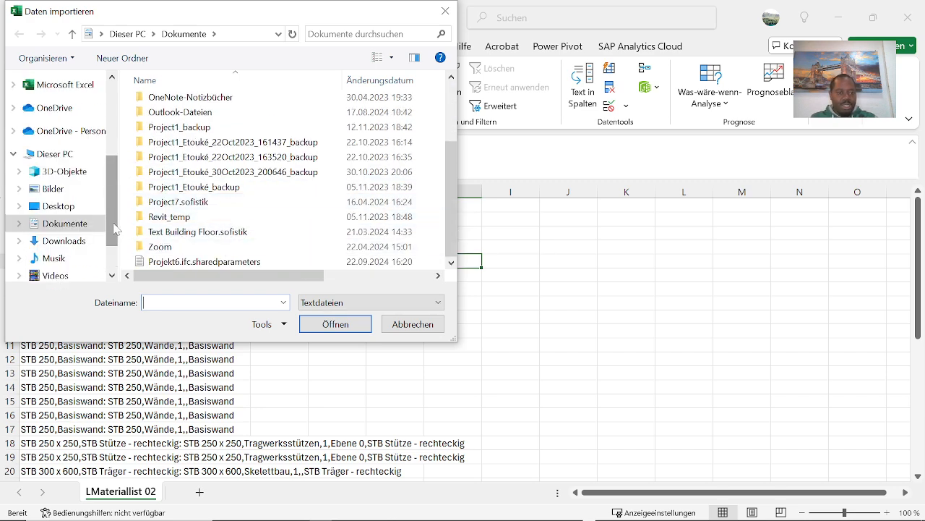
pyautogui.scroll(1, 66, 236)
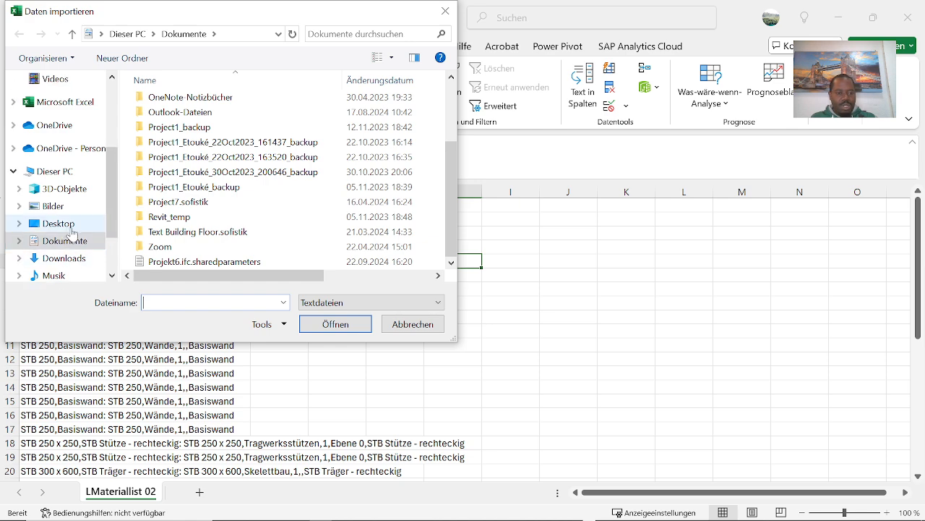
pyautogui.scroll(2, 109, 221)
pyautogui.scroll(2, 110, 220)
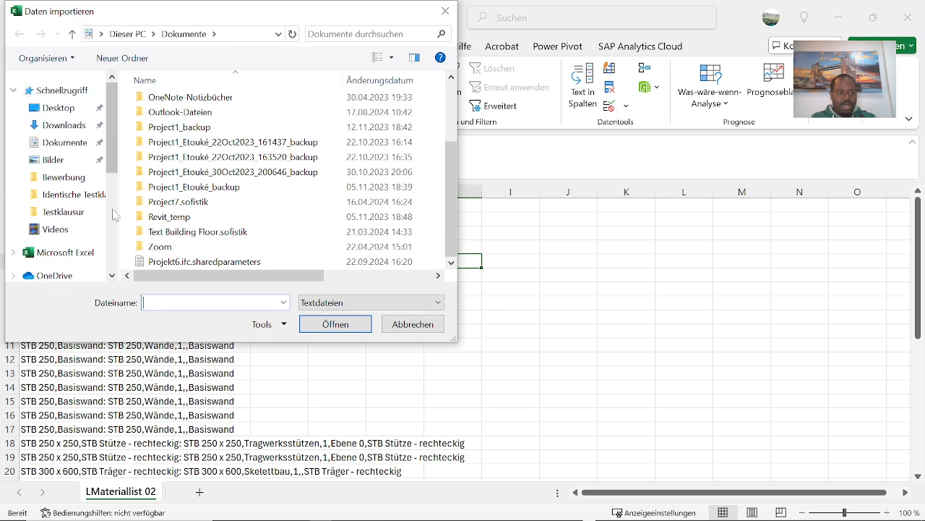
pyautogui.scroll(-5, 113, 232)
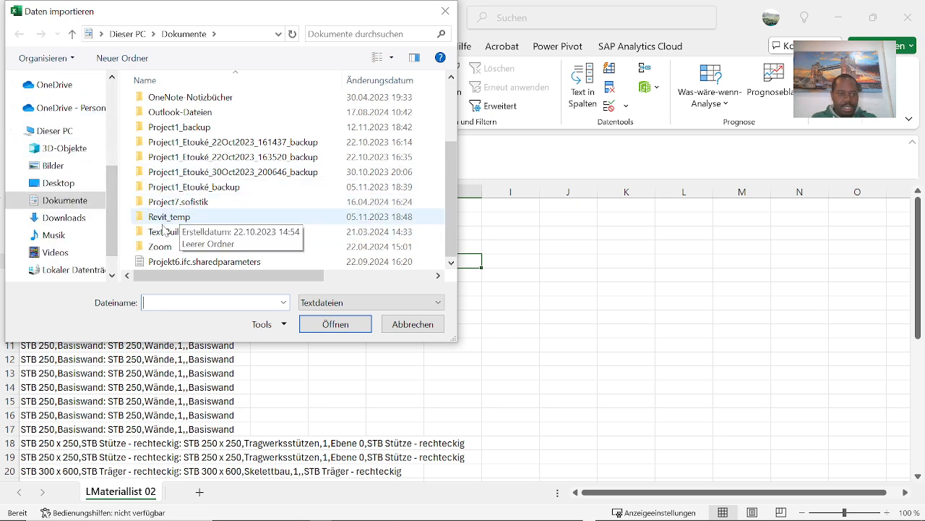
pyautogui.scroll(-1, 62, 238)
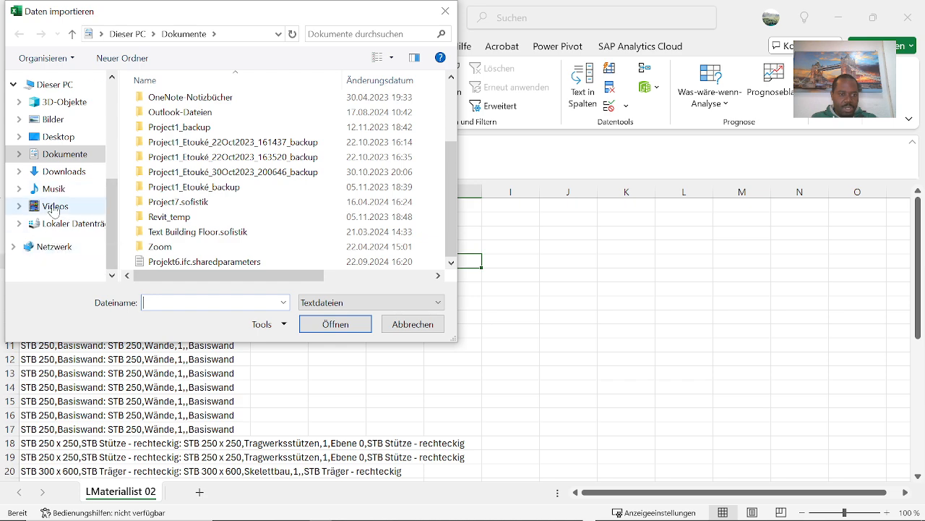
pyautogui.click(57, 136)
pyautogui.scroll(-5, 293, 197)
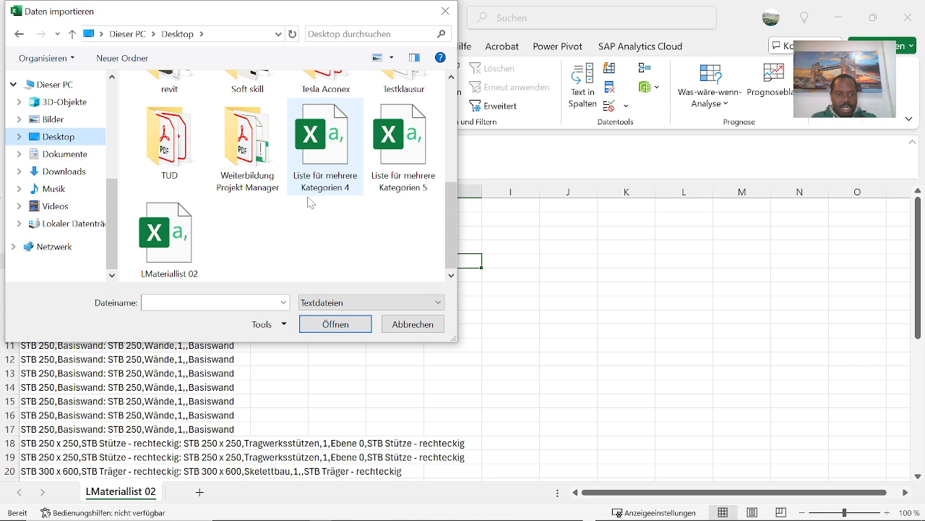
# Import the LMateriallist 02 file with Komma as the delimiter and check the column preview.
pyautogui.click(178, 244)
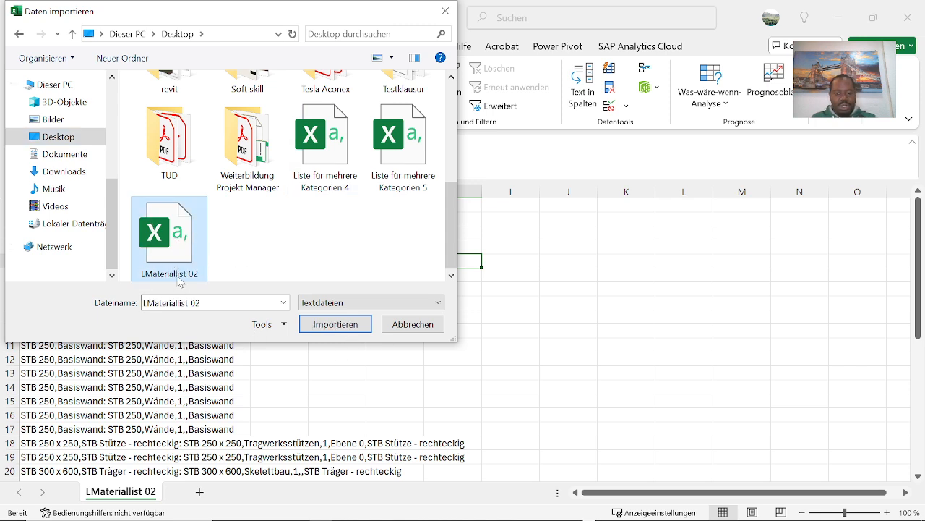
pyautogui.click(337, 327)
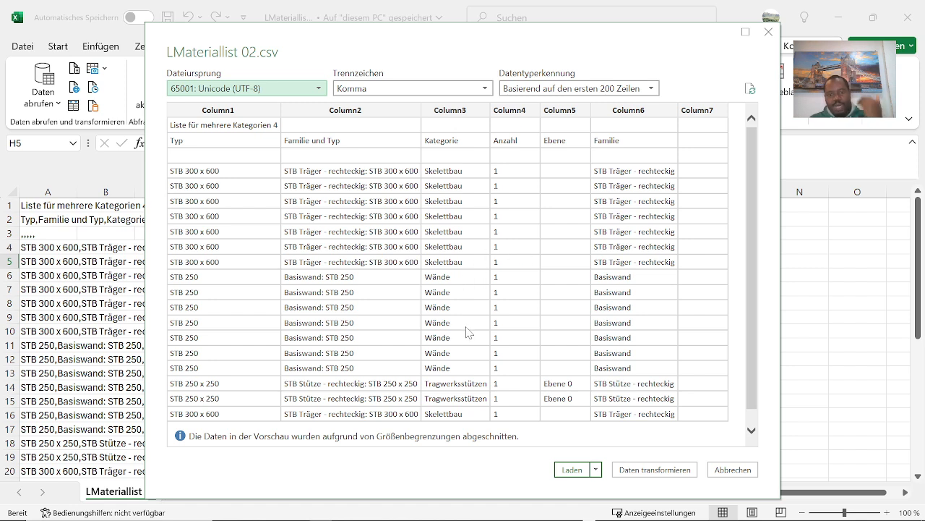
pyautogui.click(484, 90)
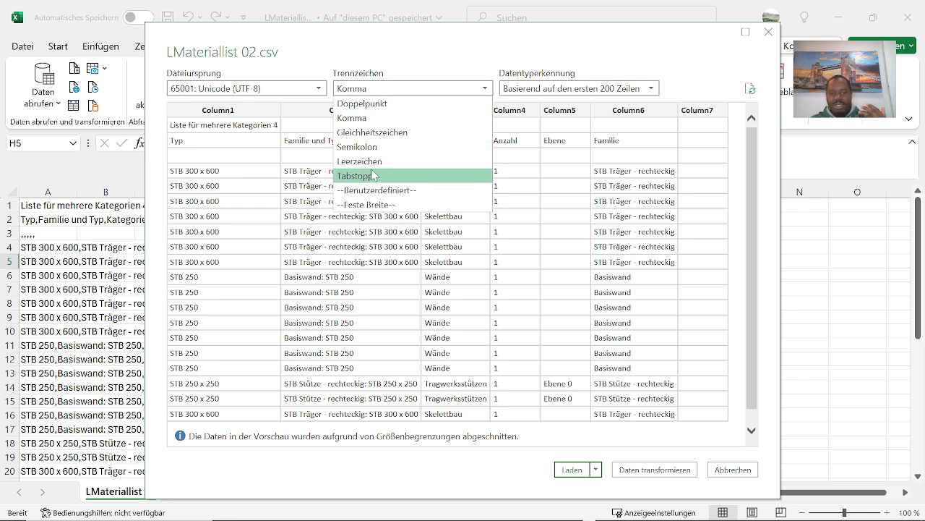
pyautogui.click(366, 119)
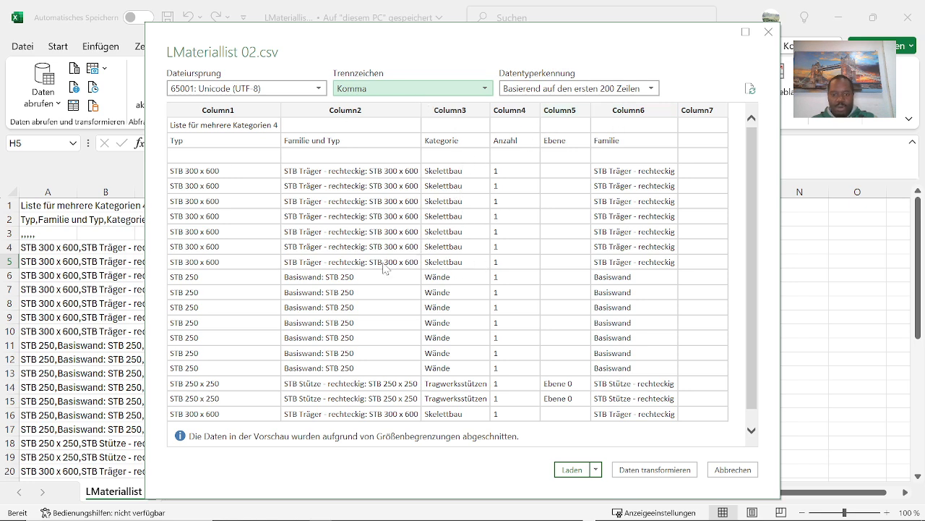
pyautogui.scroll(-1, 538, 318)
pyautogui.scroll(1, 539, 320)
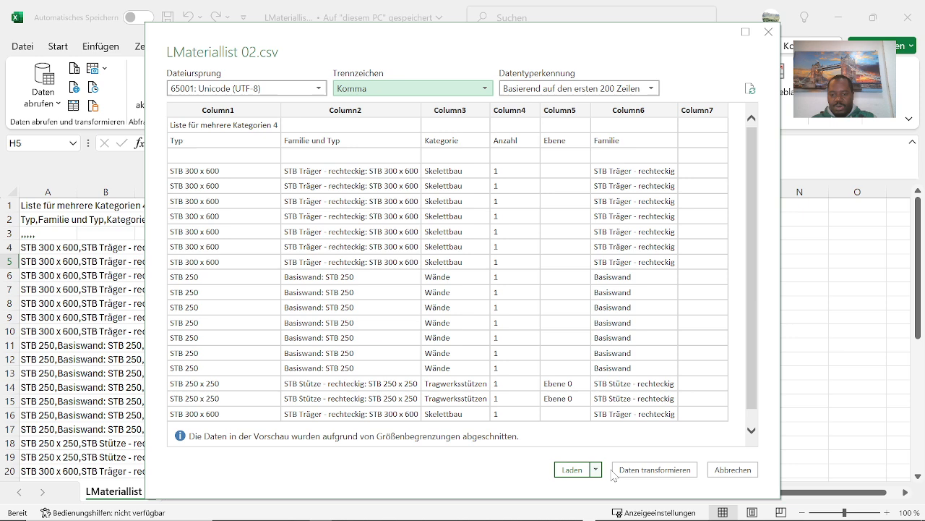
# Open the data for transformation in the Power Query Editor, review its rows, and close and load the query into the workbook.
pyautogui.click(657, 471)
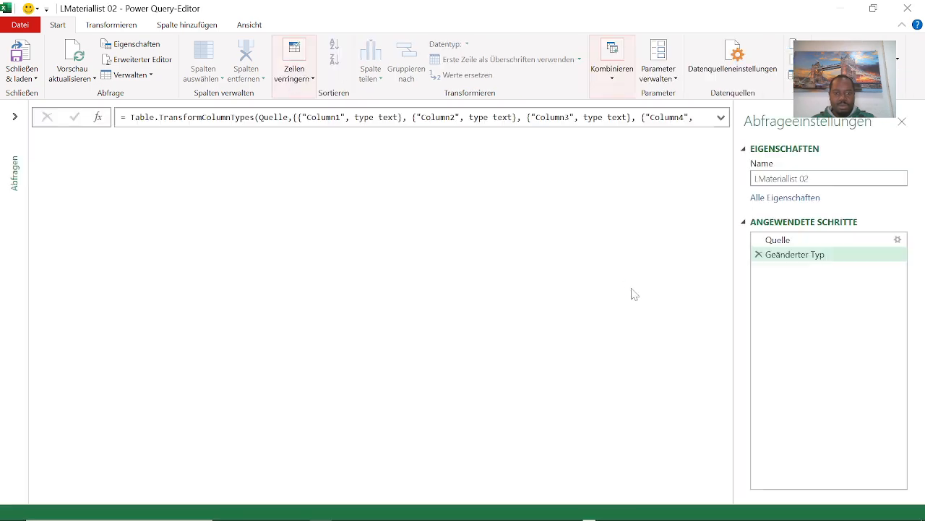
pyautogui.scroll(-4, 608, 390)
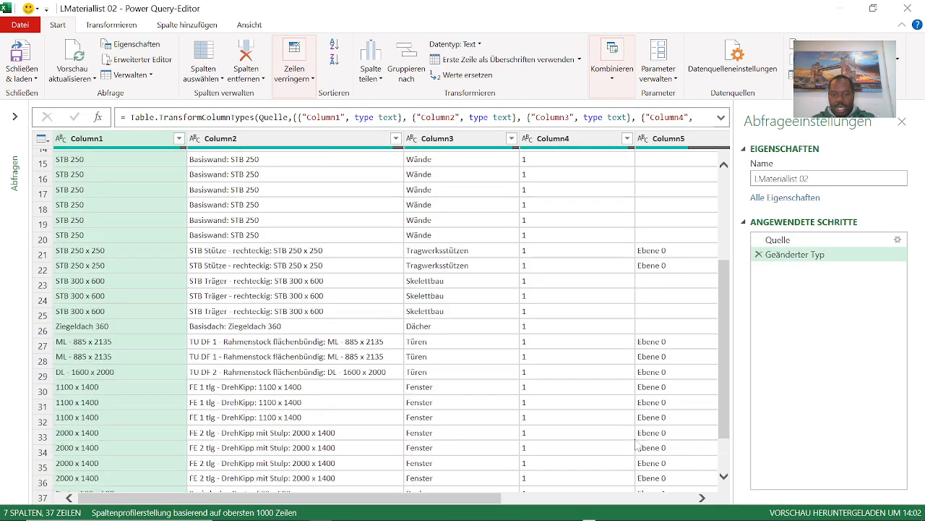
pyautogui.scroll(4, 640, 445)
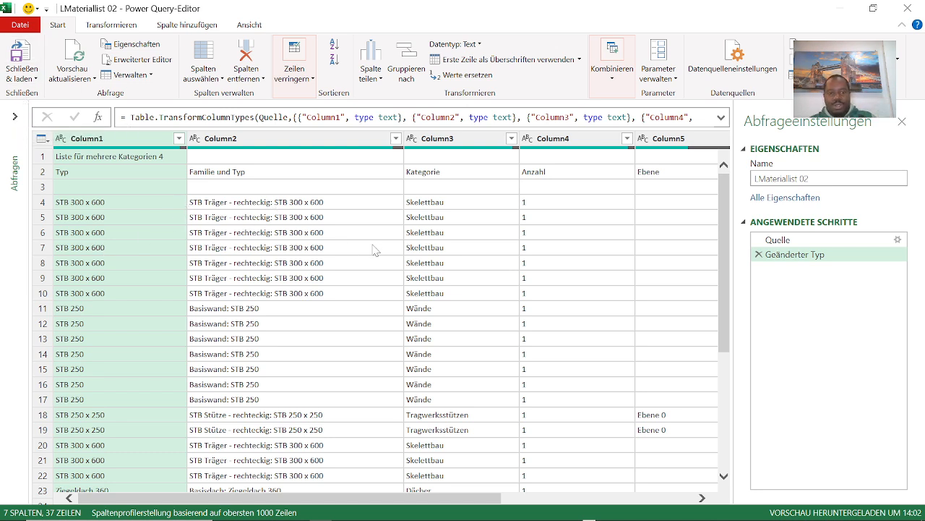
pyautogui.click(30, 78)
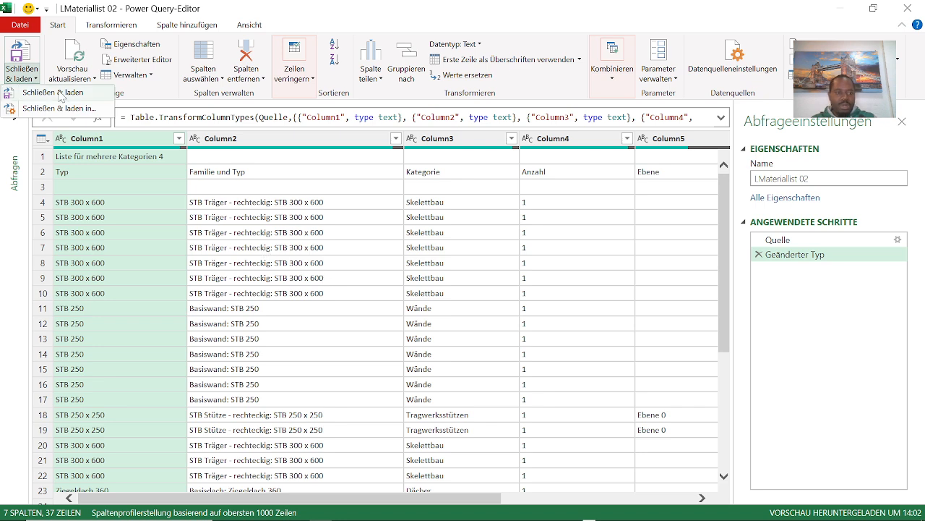
pyautogui.click(61, 95)
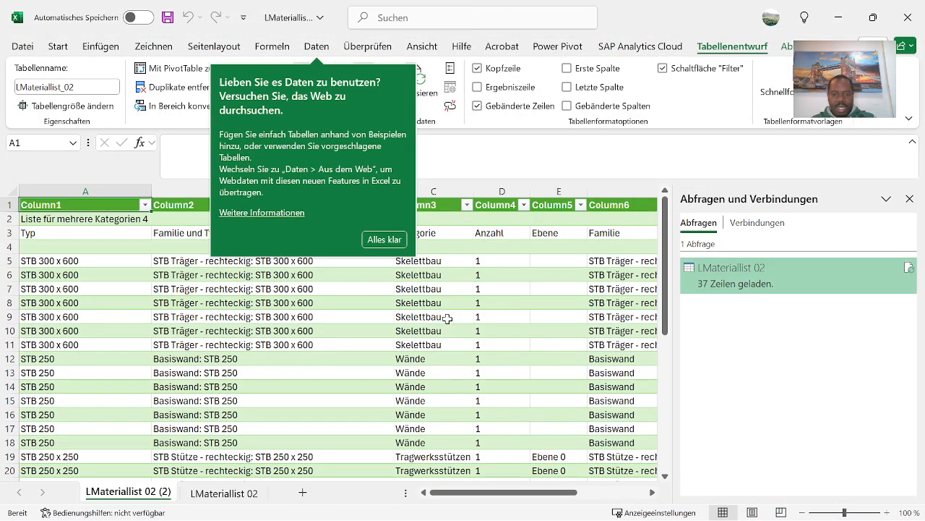
pyautogui.click(384, 240)
# Look through the rows of the loaded table and view the filter options of Column2 without applying any.
pyautogui.scroll(-3, 304, 405)
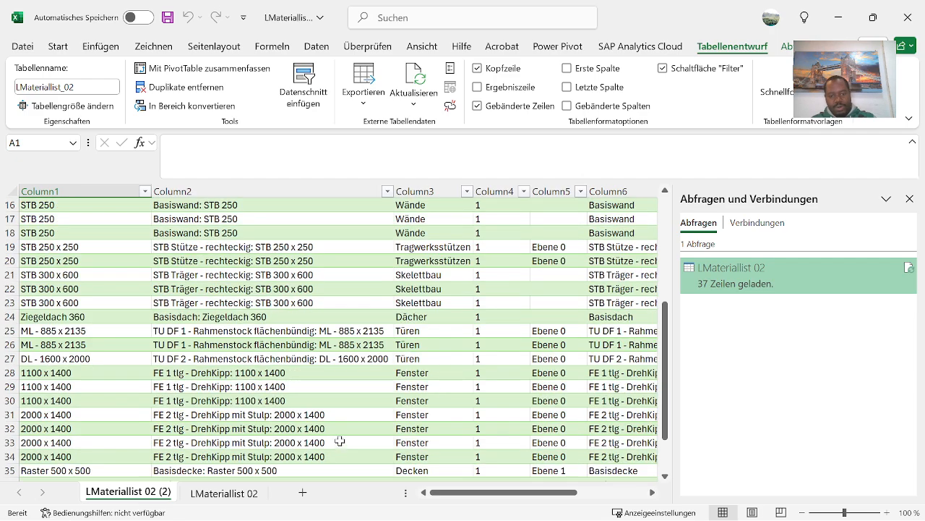
pyautogui.scroll(3, 350, 454)
pyautogui.scroll(-7, 393, 438)
pyautogui.scroll(9, 397, 438)
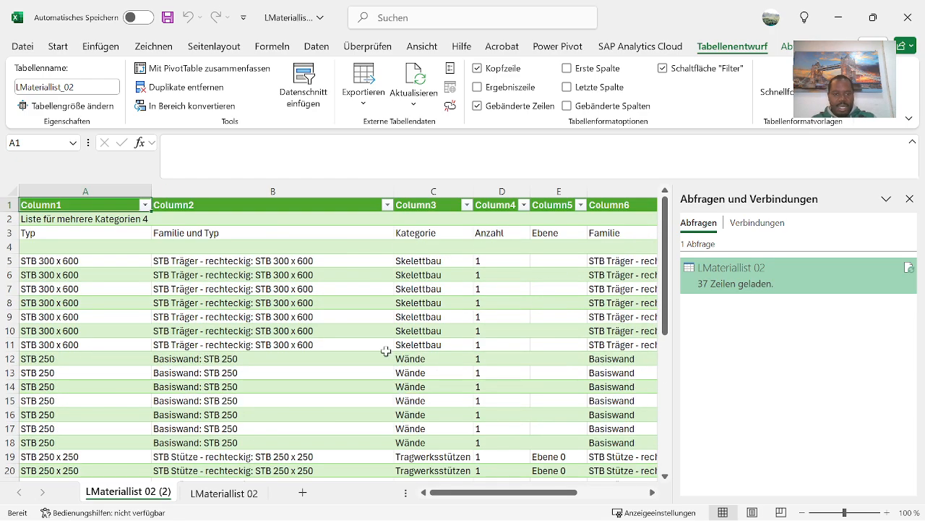
pyautogui.click(388, 204)
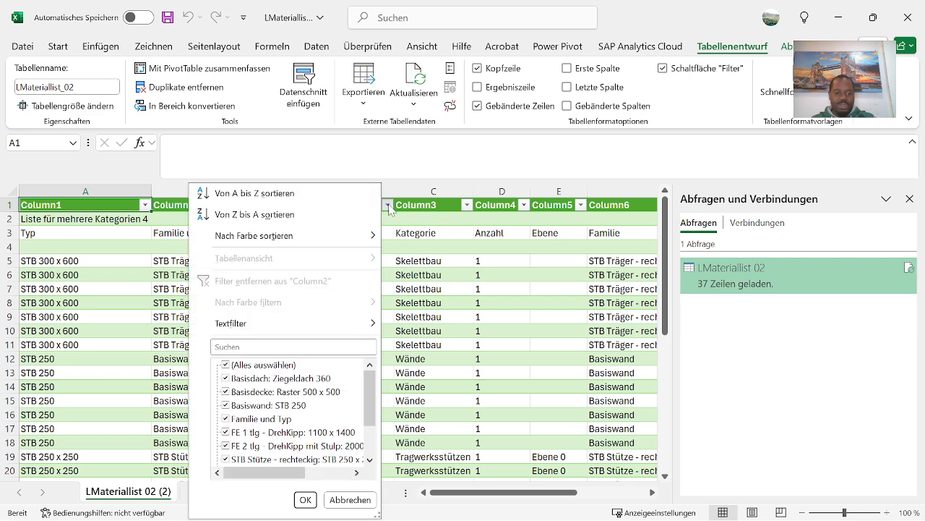
pyautogui.click(421, 164)
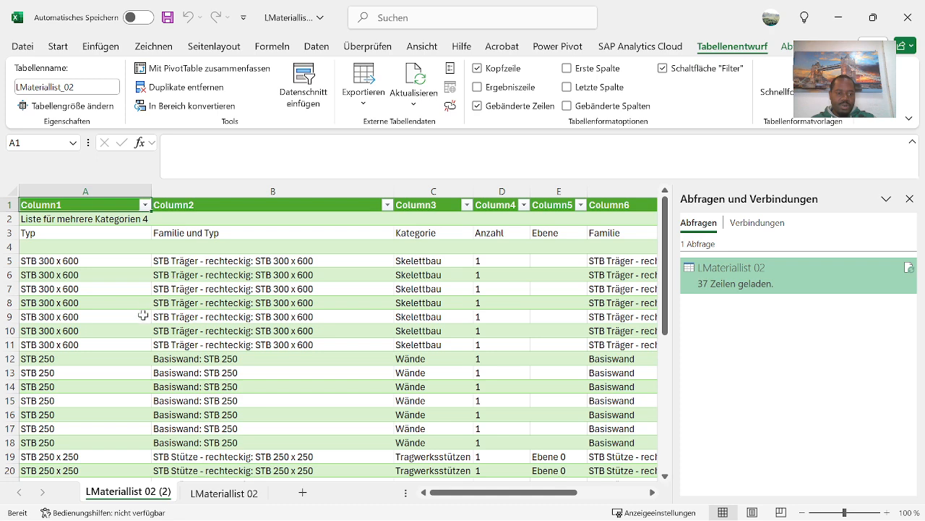
pyautogui.scroll(-1, 143, 315)
pyautogui.scroll(1, 149, 339)
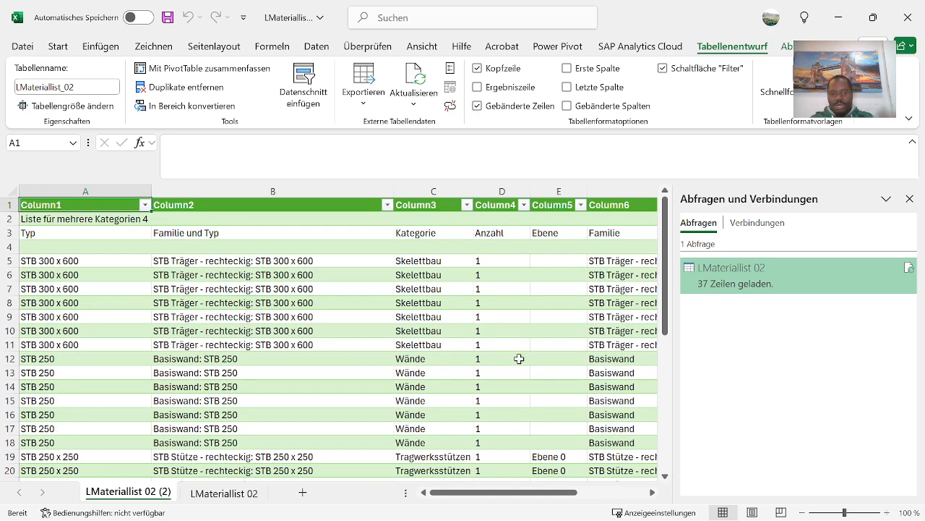